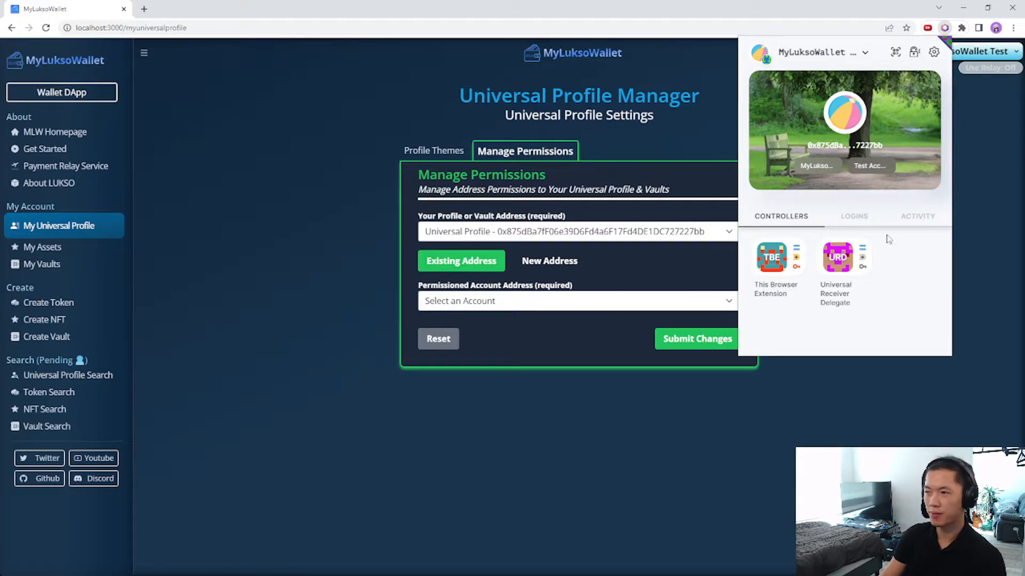
Select the browser extension controller and review its near-complete permissions in the extension's Controllers tab.
{"action": "left_click", "coordinate": [575, 303]}
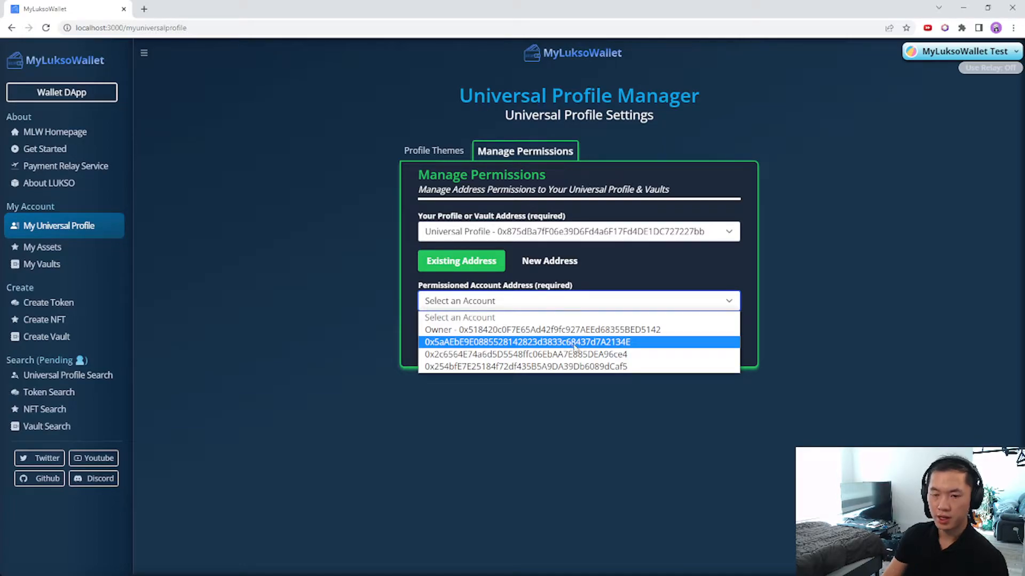
{"action": "left_click", "coordinate": [522, 345]}
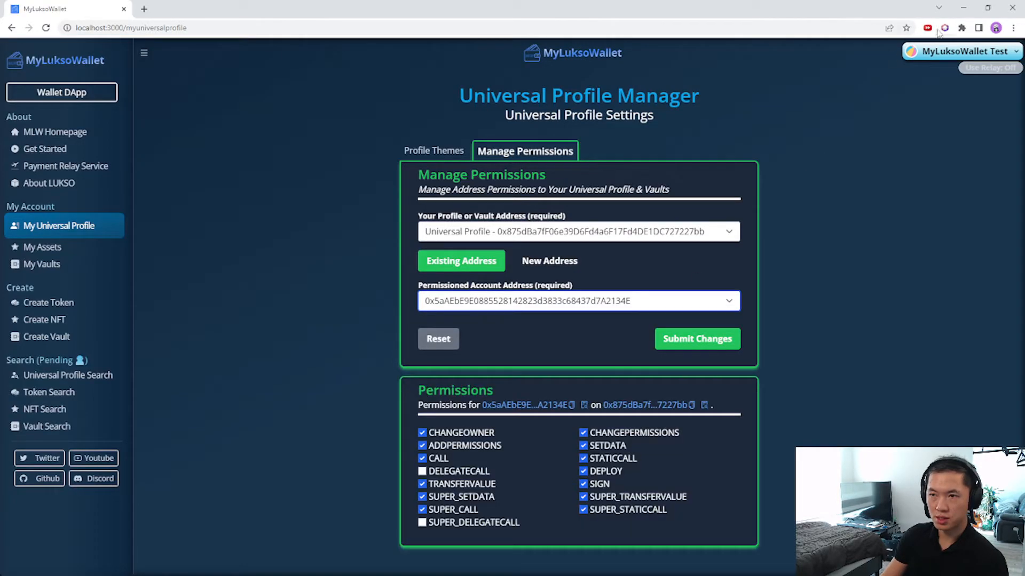
{"action": "left_click", "coordinate": [944, 28]}
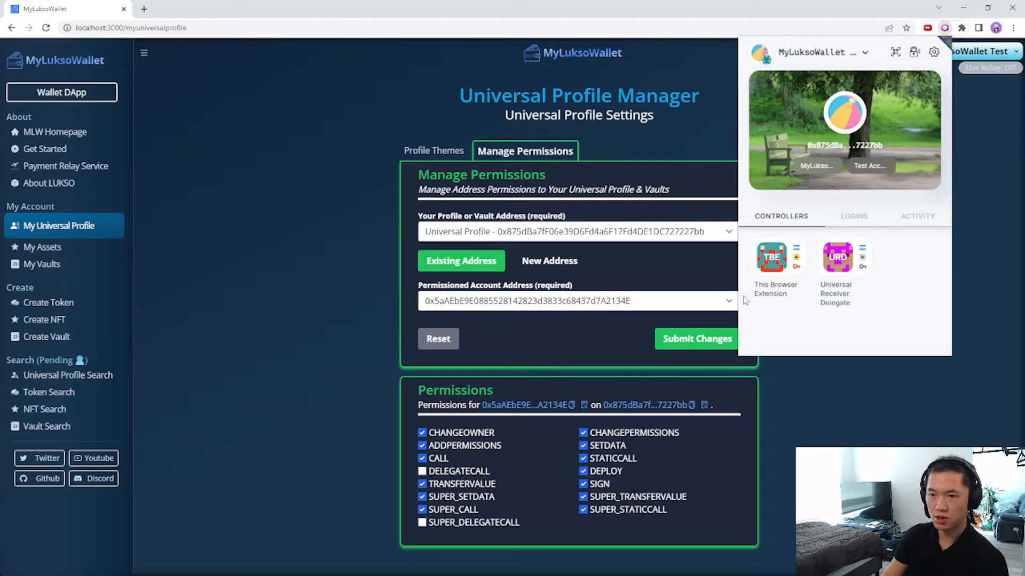
{"action": "left_click", "coordinate": [772, 258]}
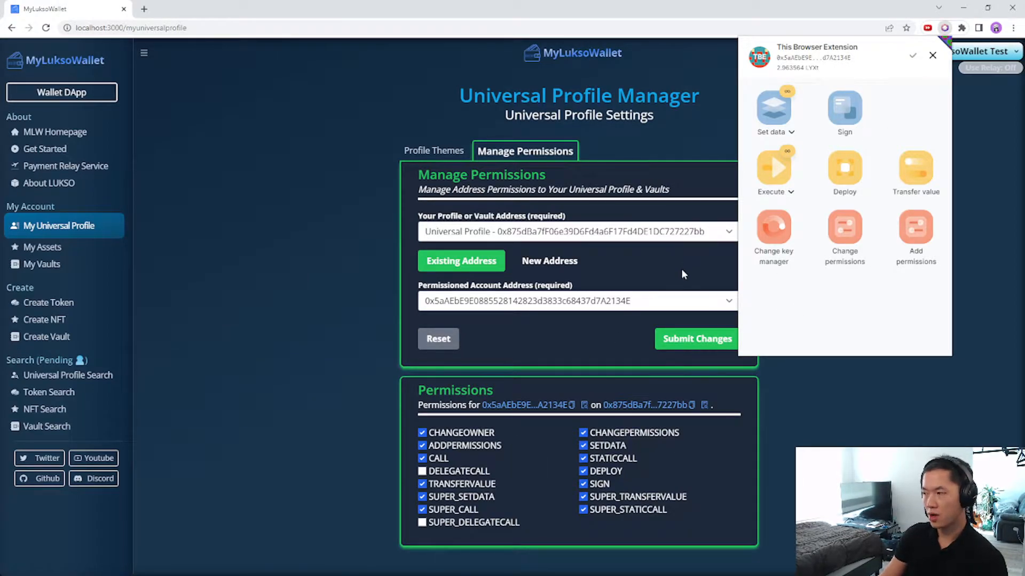
{"action": "left_click", "coordinate": [932, 56]}
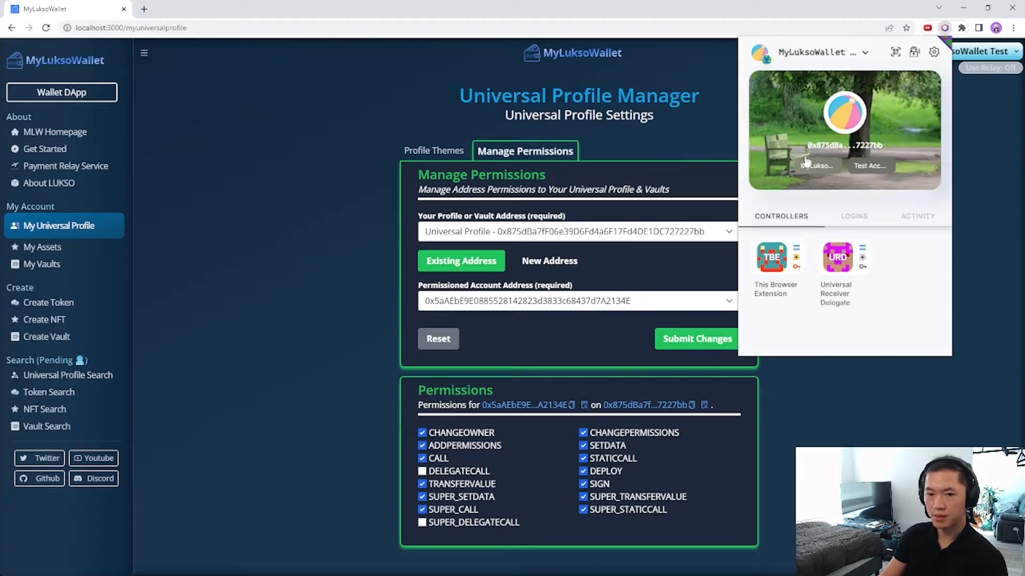
Select the Universal Receiver Delegate and check in the extension that it holds only SETDATA.
{"action": "left_click", "coordinate": [614, 301]}
{"action": "left_click", "coordinate": [572, 354]}
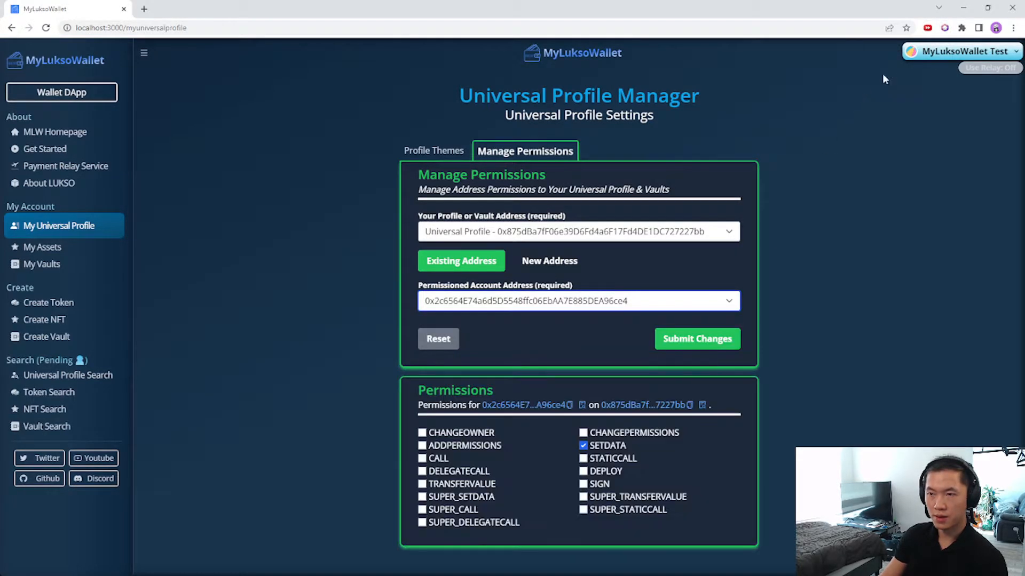
{"action": "left_click", "coordinate": [933, 50]}
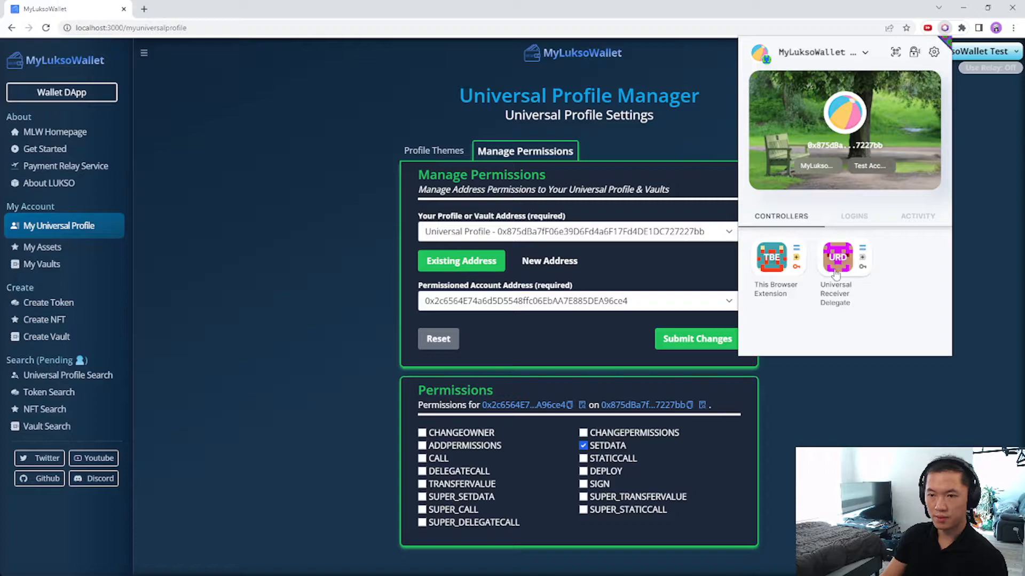
{"action": "left_click", "coordinate": [836, 274]}
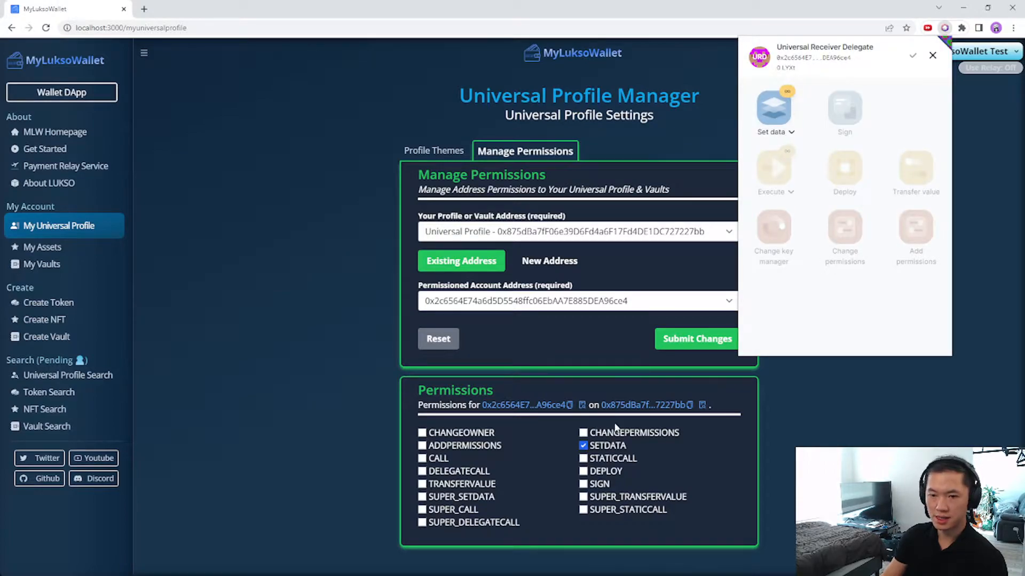
{"action": "left_click", "coordinate": [635, 302]}
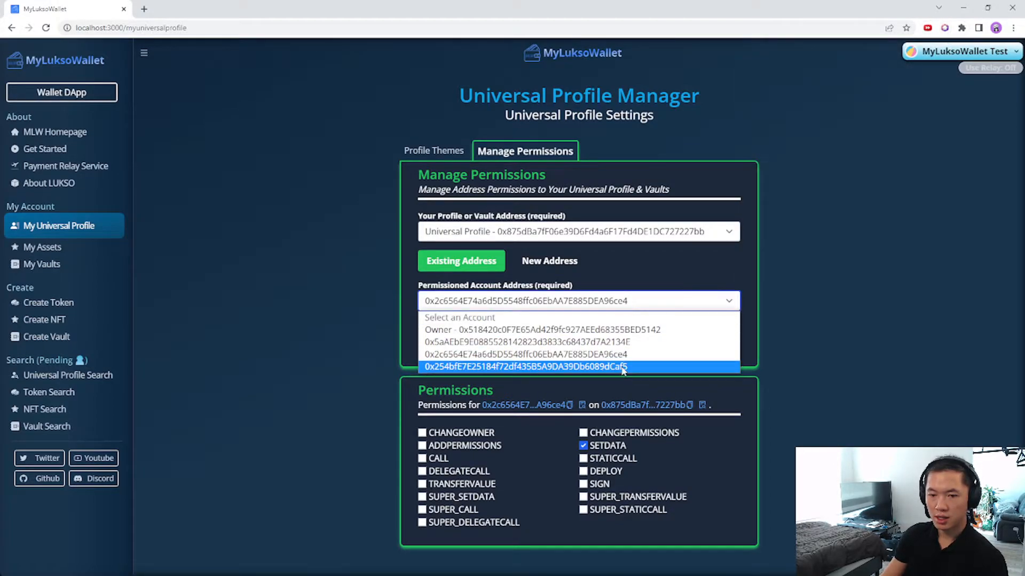
Select the 0x254b… controller and untick CHANGEPERMISSIONS, SETDATA, STATICCALL, DEPLOY, SIGN, SUPER_TRANSFERVALUE, SUPER_STATICCALL.
{"action": "left_click", "coordinate": [609, 363]}
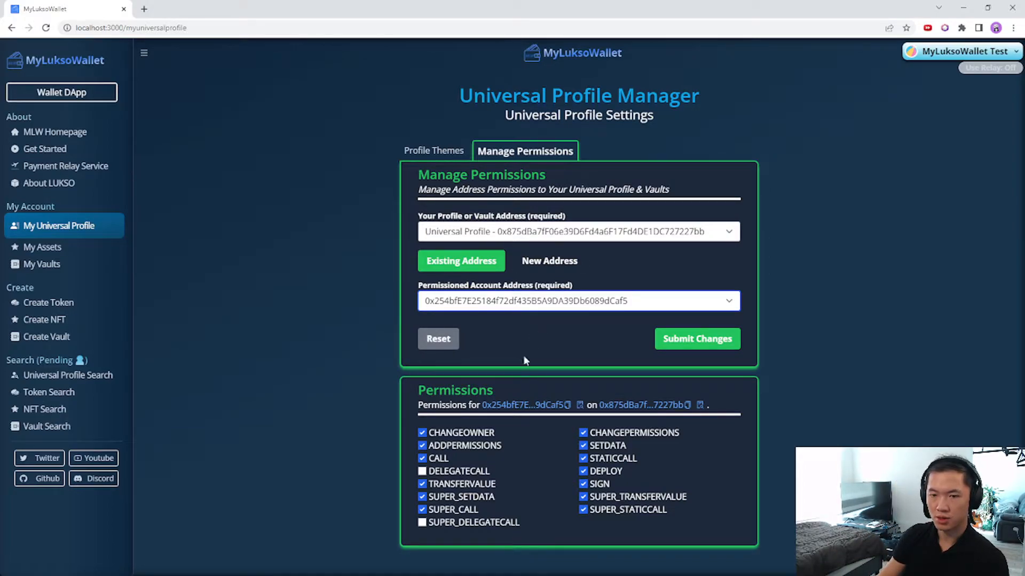
{"action": "left_click", "coordinate": [531, 301]}
{"action": "left_click", "coordinate": [530, 309]}
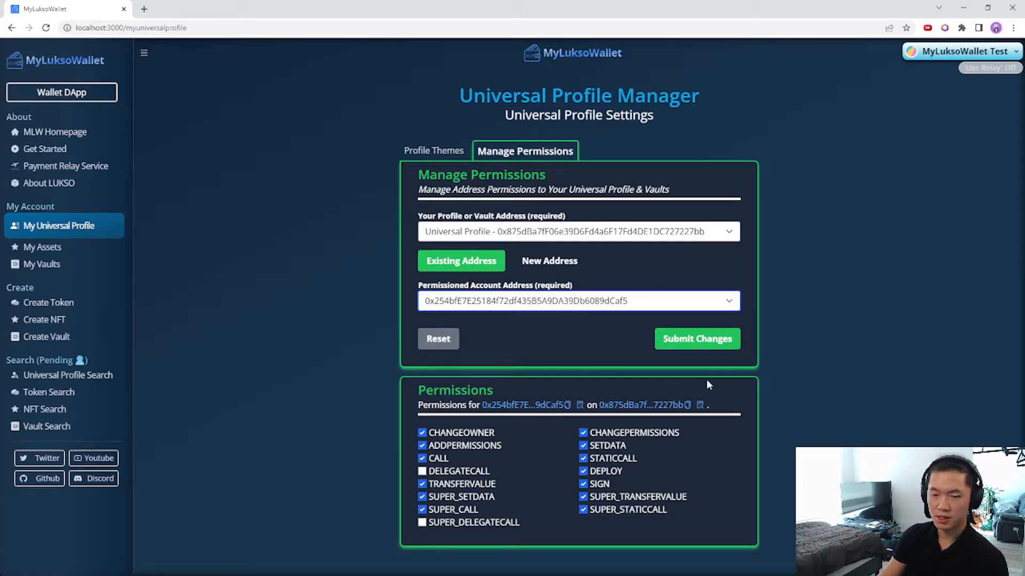
{"action": "left_click", "coordinate": [583, 510]}
{"action": "left_click", "coordinate": [583, 497]}
{"action": "left_click", "coordinate": [584, 484]}
{"action": "left_click", "coordinate": [583, 471]}
{"action": "left_click", "coordinate": [583, 459]}
{"action": "left_click", "coordinate": [583, 445]}
{"action": "left_click", "coordinate": [583, 433]}
Untick SUPER_CALL, SUPER_SETDATA, TRANSFERVALUE, CALL, ADDPERMISSIONS and CHANGEOWNER, then submit the changes.
{"action": "left_click", "coordinate": [422, 509]}
{"action": "left_click", "coordinate": [422, 496]}
{"action": "left_click", "coordinate": [422, 484]}
{"action": "left_click", "coordinate": [422, 458]}
{"action": "left_click", "coordinate": [422, 446]}
{"action": "left_click", "coordinate": [422, 433]}
{"action": "left_click", "coordinate": [697, 337]}
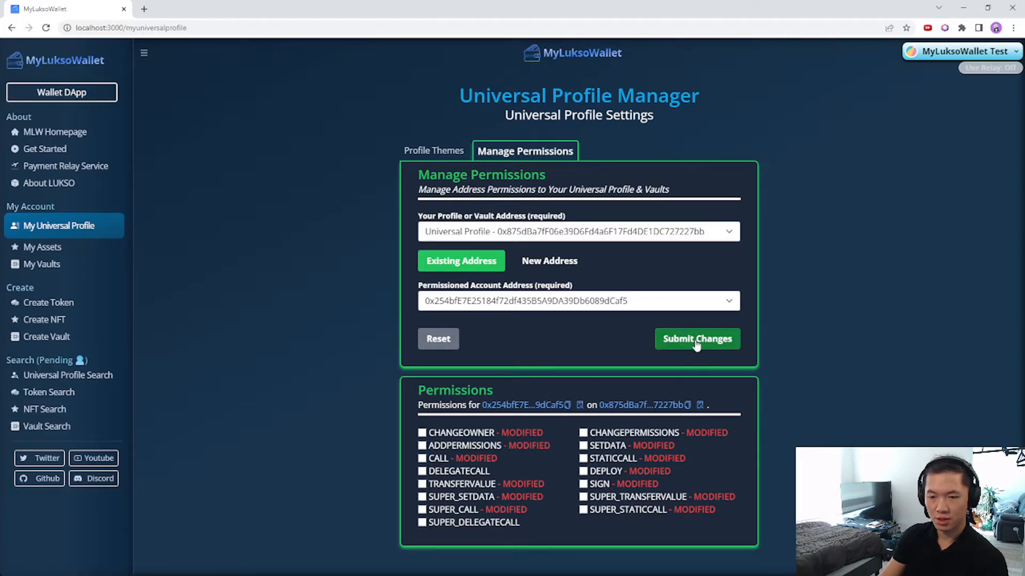
{"action": "left_click", "coordinate": [615, 437]}
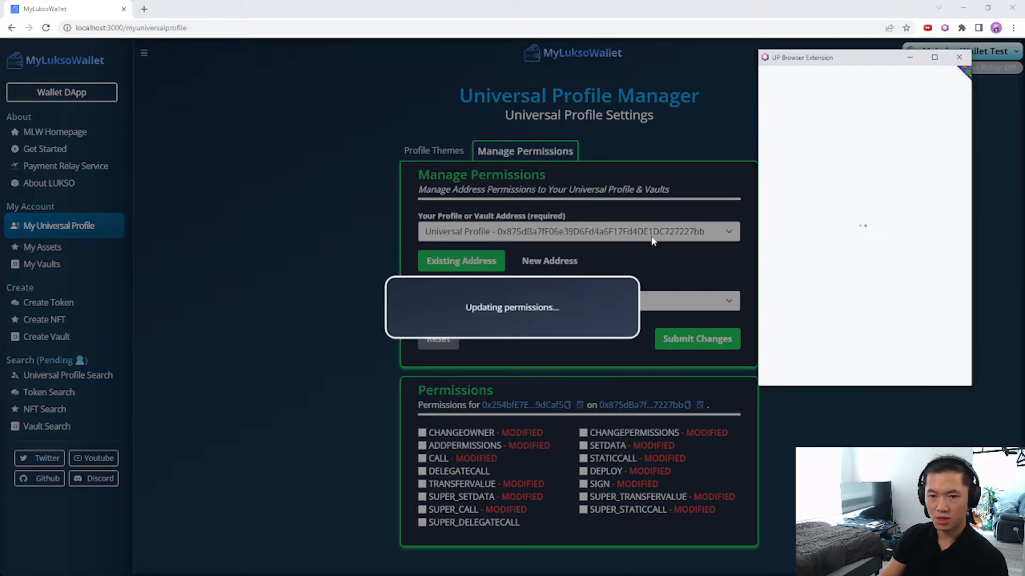
Approve the permission update in the UP extension, load erc725-inspect.lukso.tech in a new tab, and dismiss the success dialog.
{"action": "scroll", "coordinate": [900, 287], "scroll_direction": "down", "scroll_amount": 5}
{"action": "left_click", "coordinate": [903, 366]}
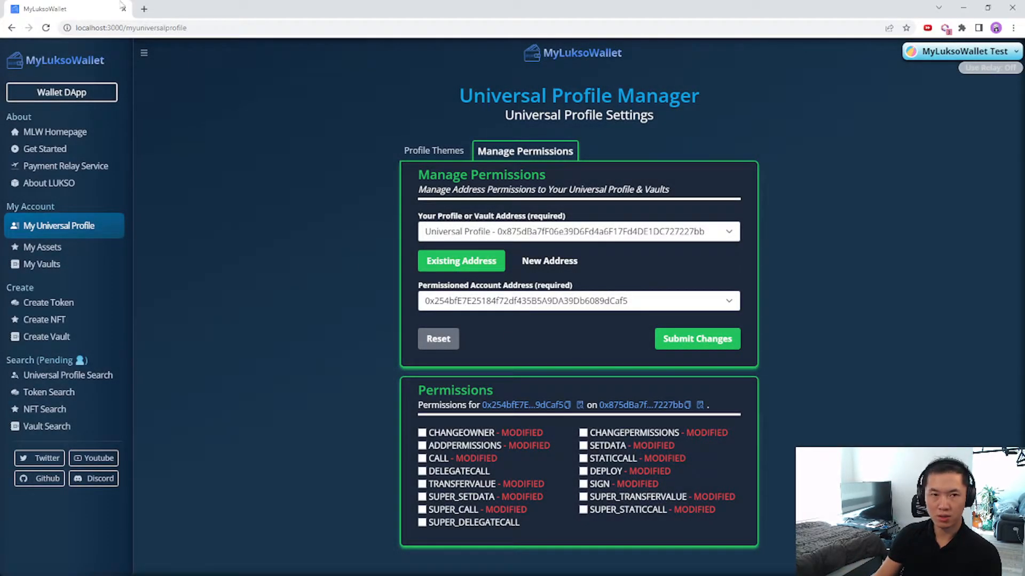
{"action": "left_click", "coordinate": [144, 9]}
{"action": "type", "text": "erc"}
{"action": "left_click", "coordinate": [150, 51]}
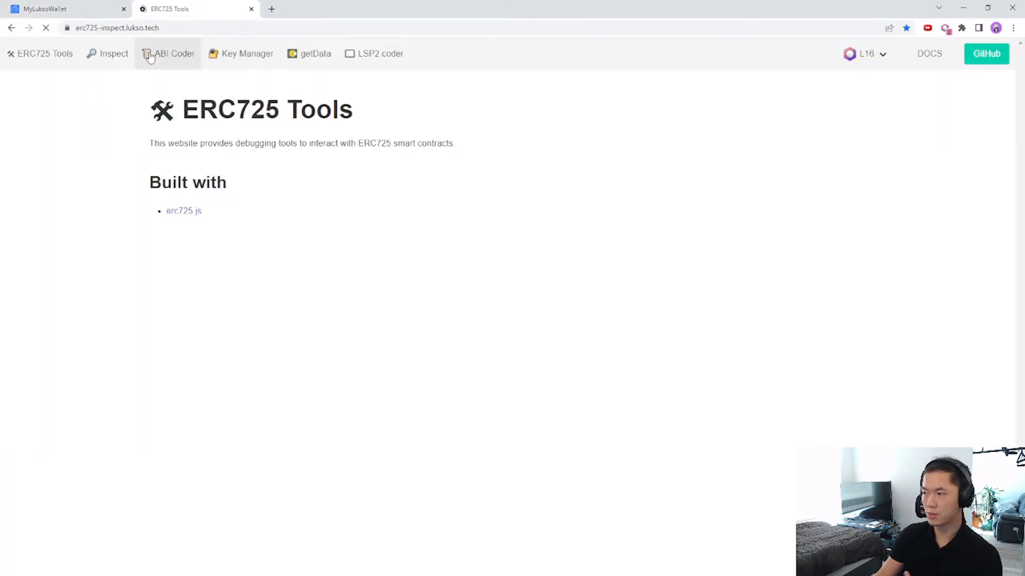
{"action": "left_click", "coordinate": [46, 5]}
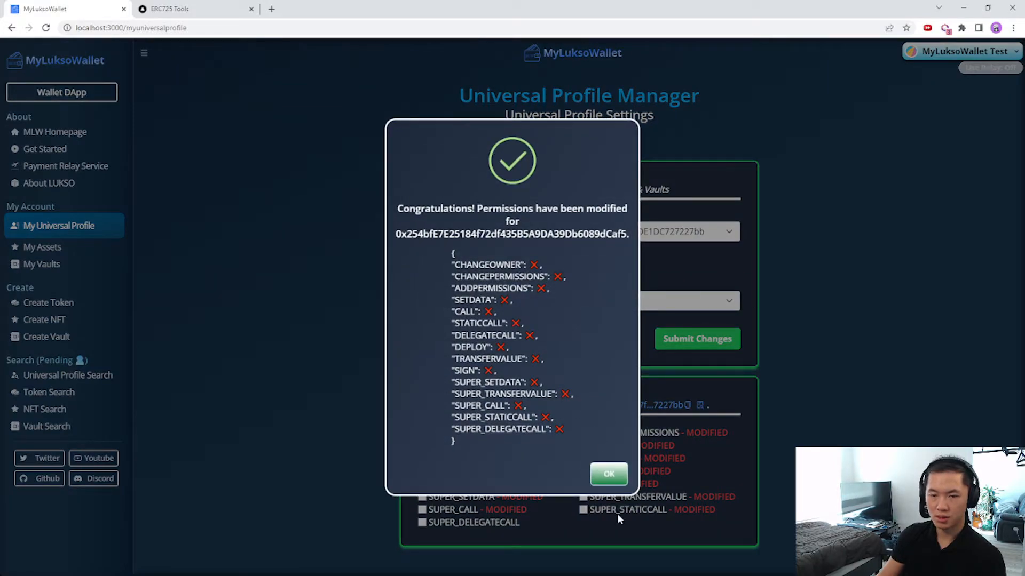
{"action": "left_click", "coordinate": [606, 475]}
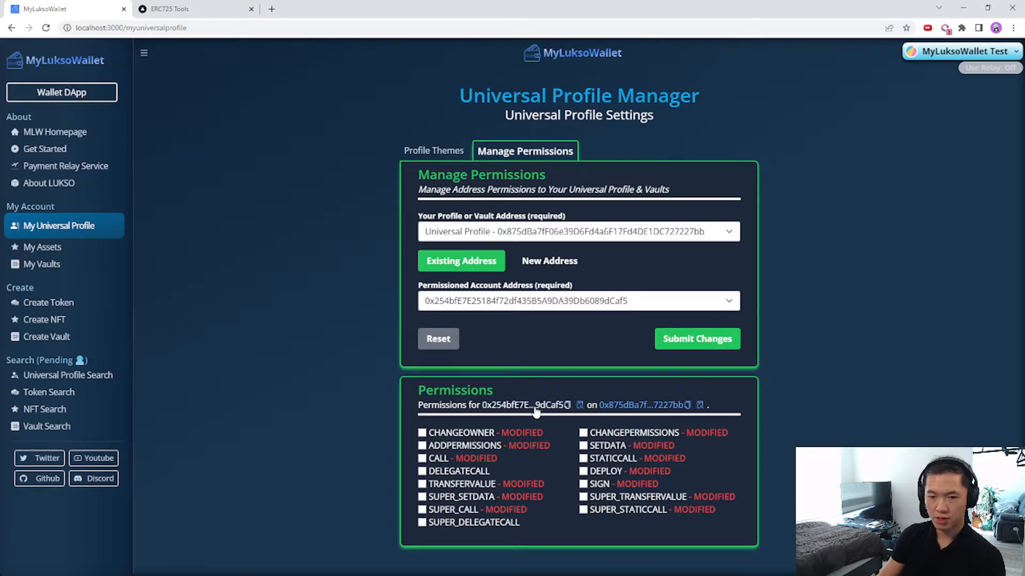
On ERC725 Tools' Inspect page, paste the controller address and review its ERC725 check results.
{"action": "left_click", "coordinate": [223, 7]}
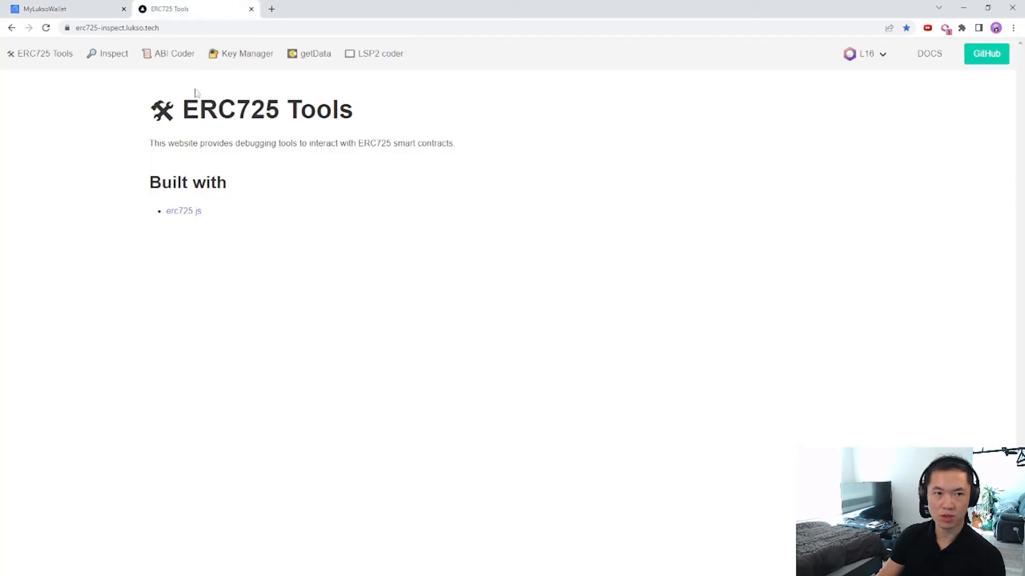
{"action": "left_click", "coordinate": [117, 53]}
{"action": "left_click", "coordinate": [224, 179]}
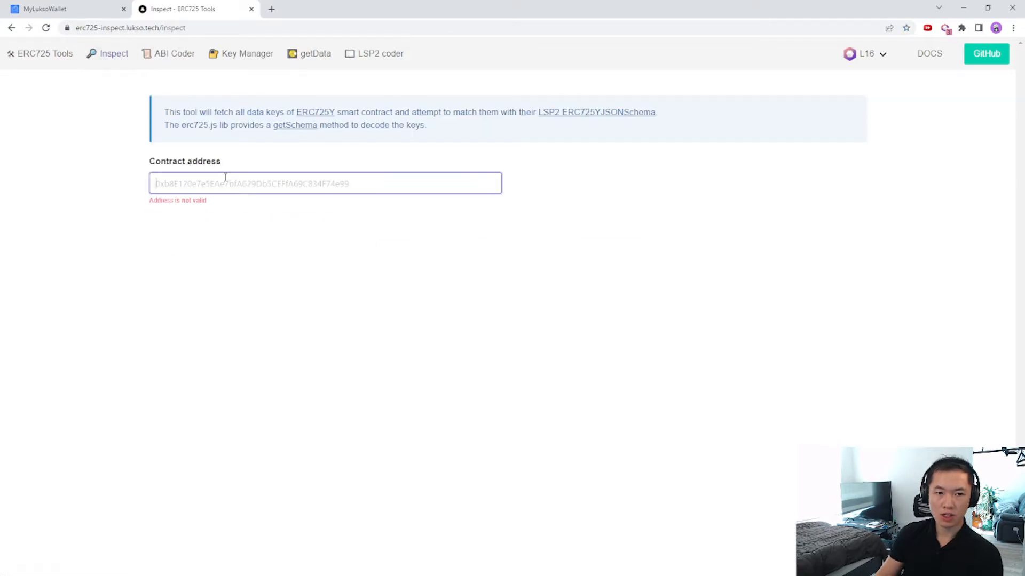
{"action": "type", "text": "0x254bfE7E25184f72df435B5A9DA39Db6089dCaf5"}
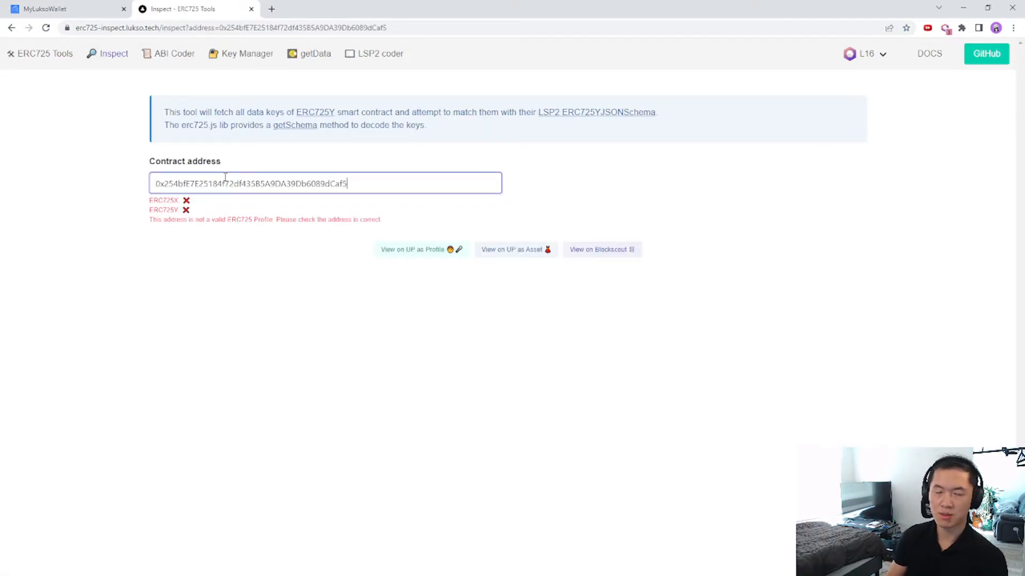
{"action": "left_click_drag", "start_coordinate": [158, 202], "coordinate": [180, 202]}
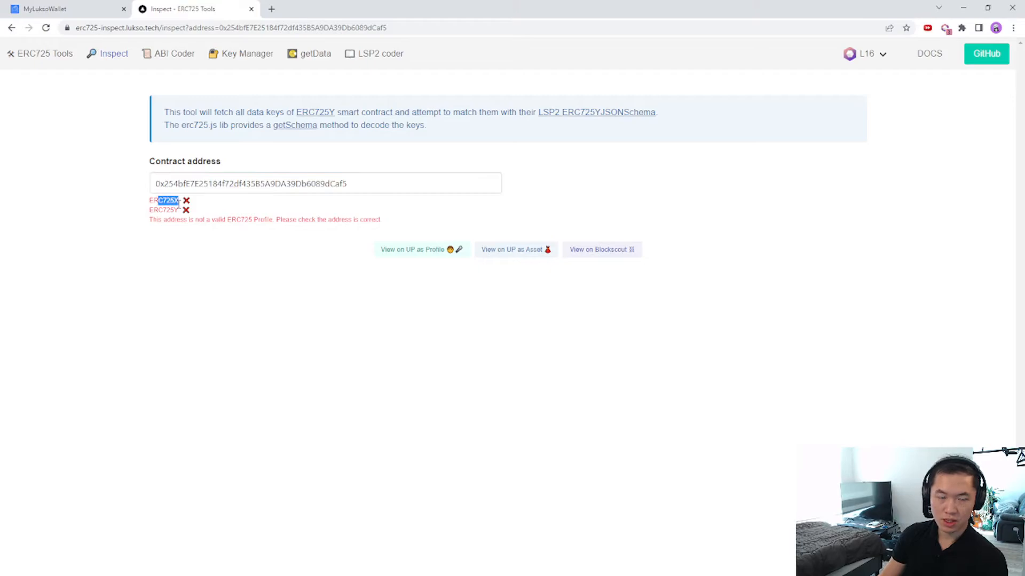
{"action": "left_click", "coordinate": [176, 210]}
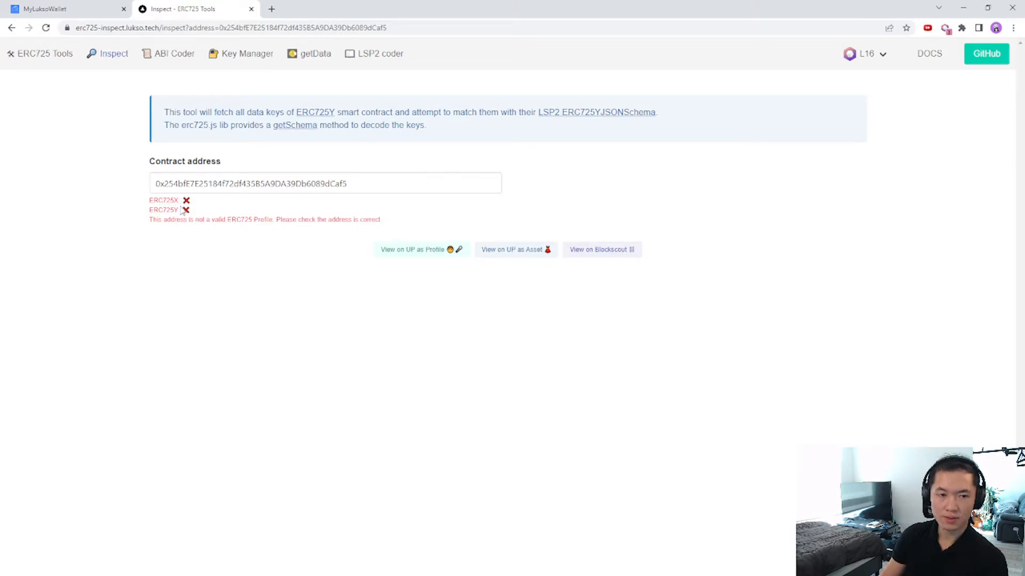
{"action": "left_click", "coordinate": [354, 184]}
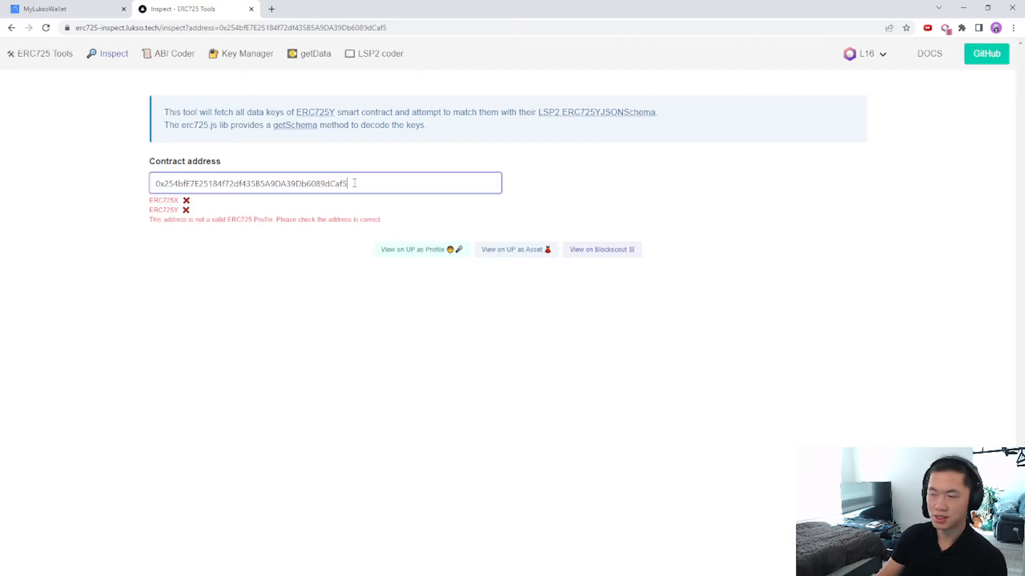
{"action": "left_click", "coordinate": [175, 255]}
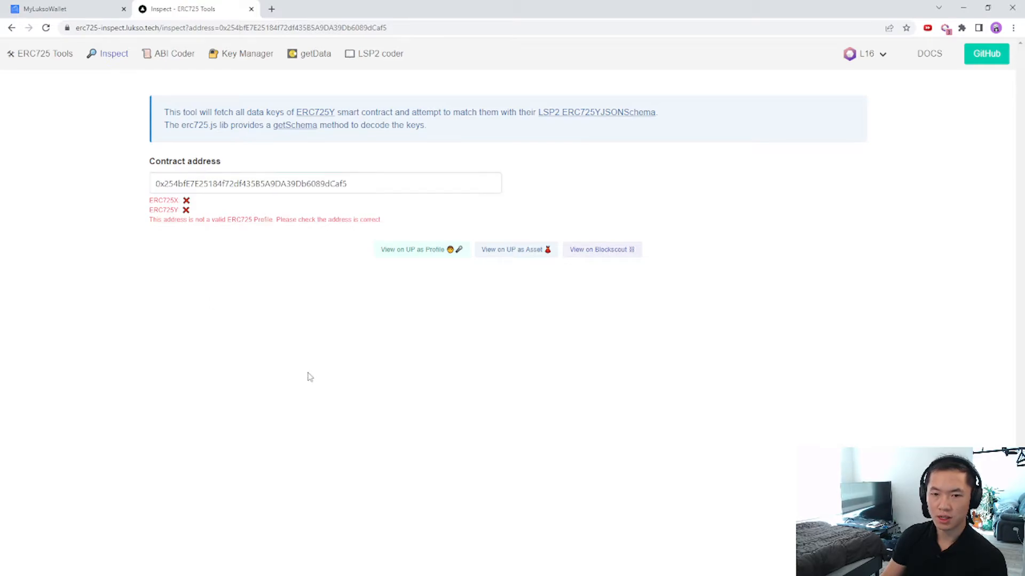
In the UP extension, view the Universal Receiver Delegate details and the profile switcher, then close both.
{"action": "left_click", "coordinate": [36, 4]}
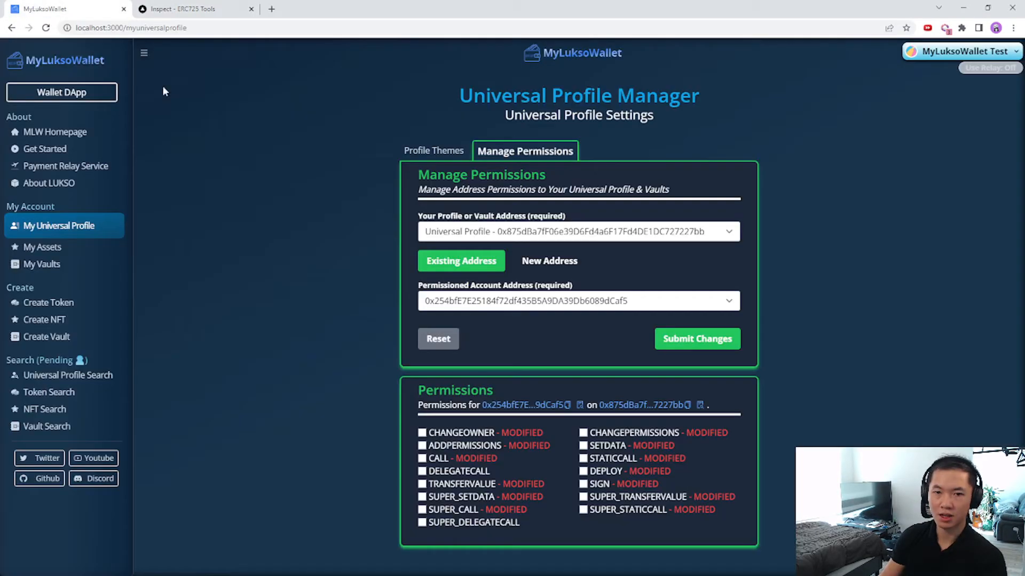
{"action": "left_click", "coordinate": [945, 29]}
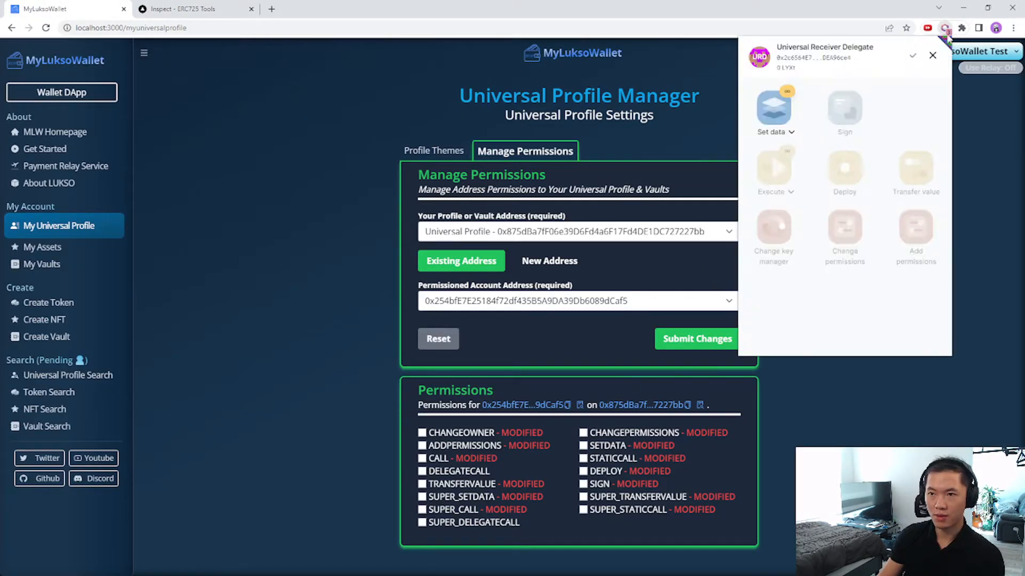
{"action": "left_click", "coordinate": [933, 56]}
{"action": "left_click", "coordinate": [843, 54]}
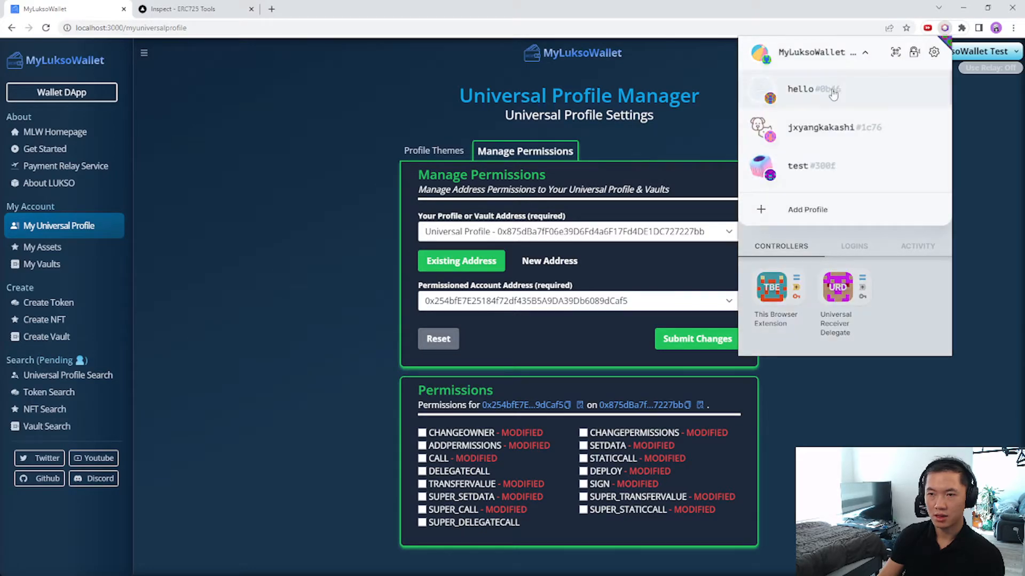
{"action": "left_click", "coordinate": [845, 54]}
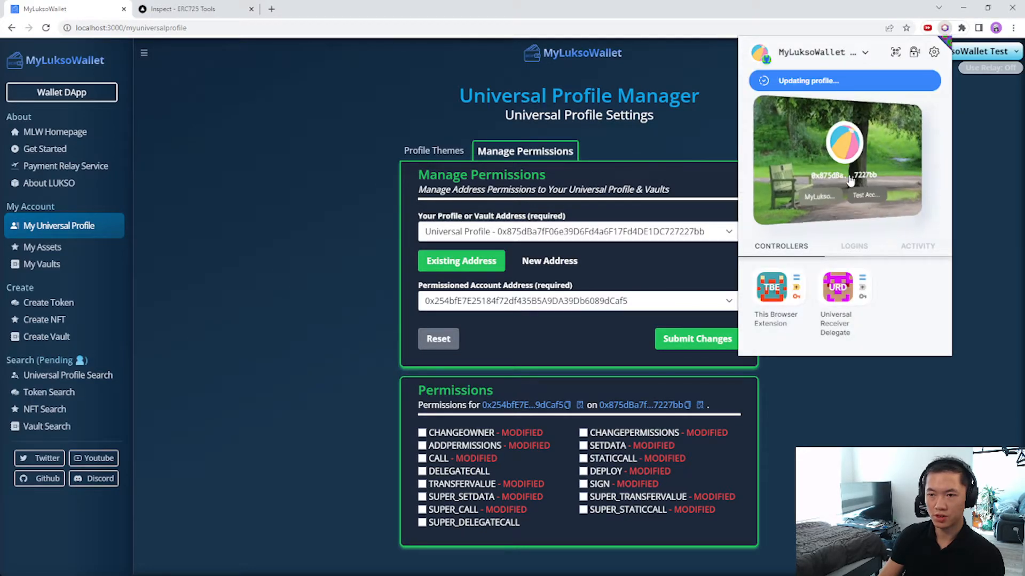
{"action": "left_click", "coordinate": [181, 9]}
Inspect the Universal Profile address and highlight the three controller addresses under AddressPermissions[].
{"action": "left_click_drag", "start_coordinate": [374, 184], "coordinate": [104, 178]}
{"action": "type", "text": "0x875dBa7fF06e39D6Fd4a6F17Fd4DE1DC727227bb"}
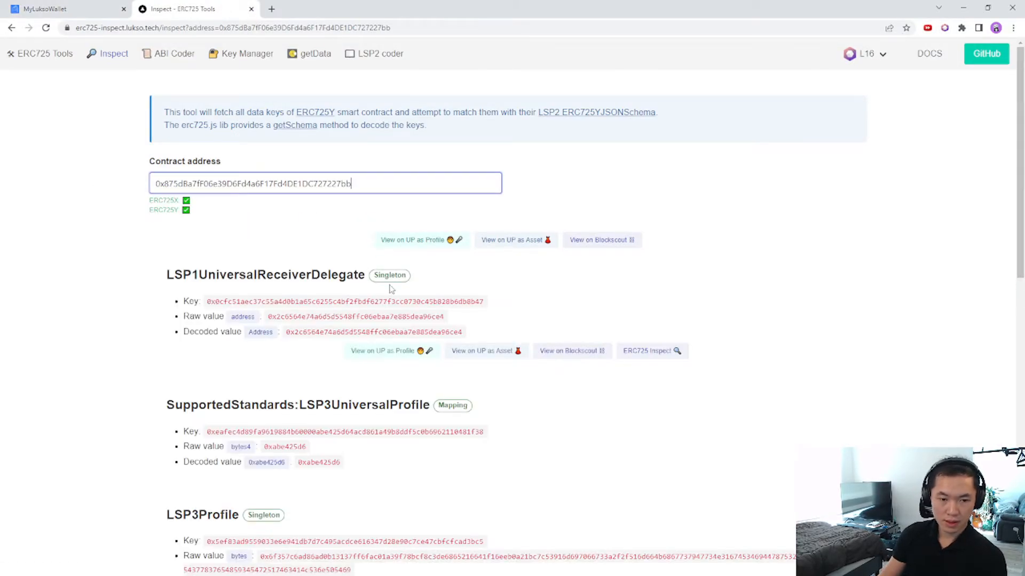
{"action": "scroll", "coordinate": [405, 281], "scroll_direction": "down", "scroll_amount": 1}
{"action": "scroll", "coordinate": [453, 272], "scroll_direction": "down", "scroll_amount": 7}
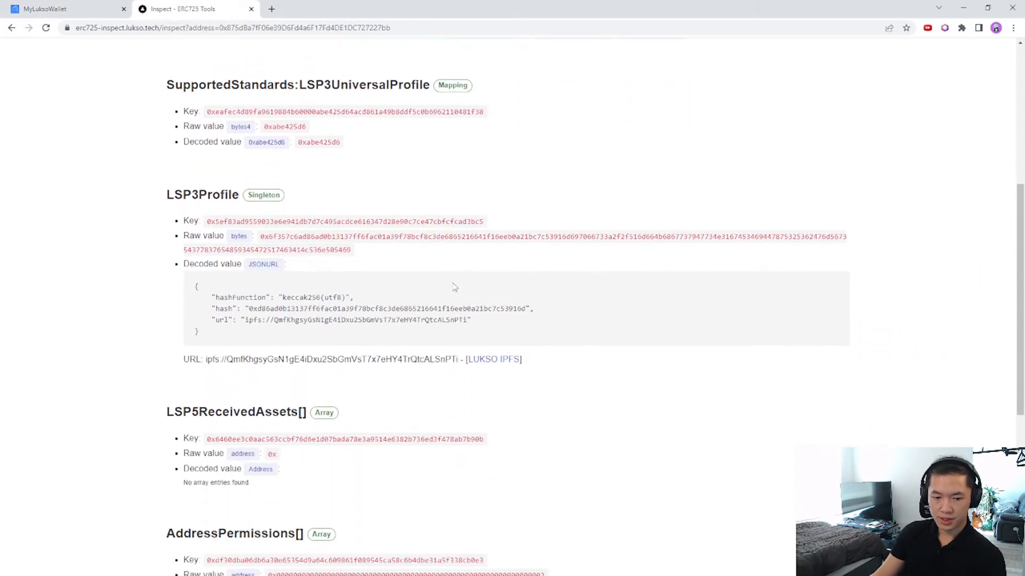
{"action": "scroll", "coordinate": [457, 284], "scroll_direction": "down", "scroll_amount": 2}
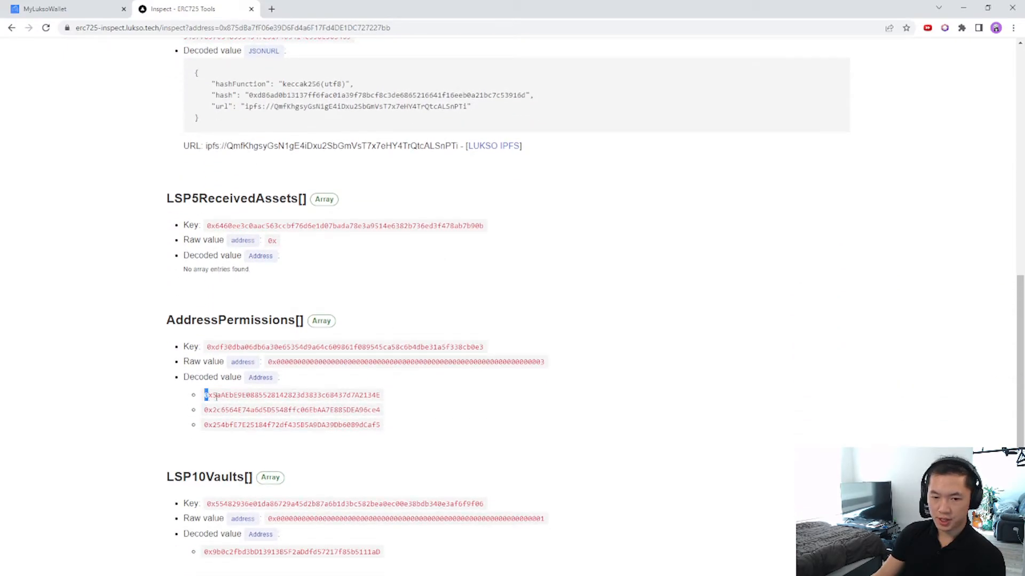
{"action": "left_click_drag", "start_coordinate": [205, 394], "coordinate": [393, 426]}
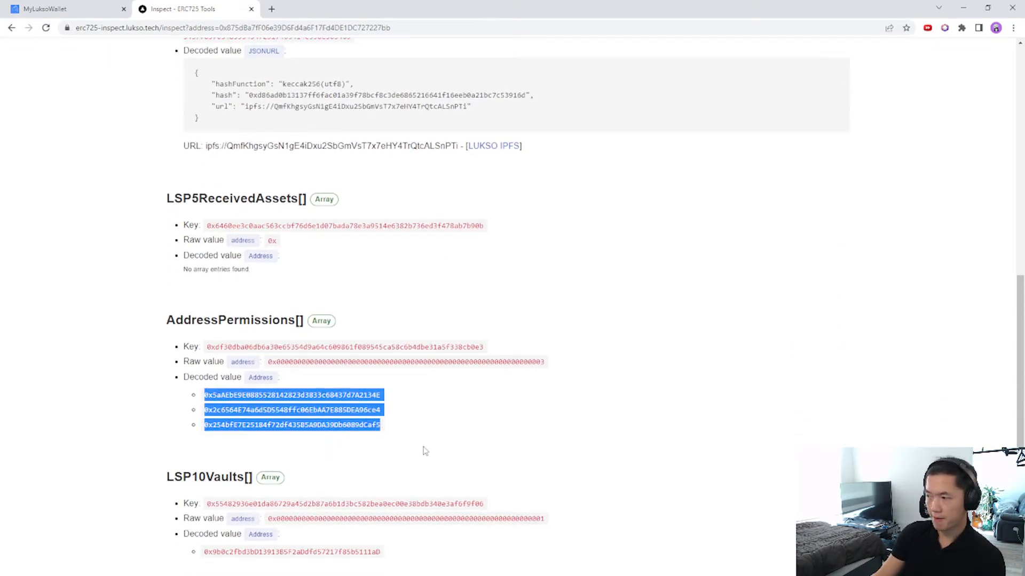
{"action": "left_click", "coordinate": [312, 423]}
{"action": "left_click_drag", "start_coordinate": [198, 426], "coordinate": [448, 425]}
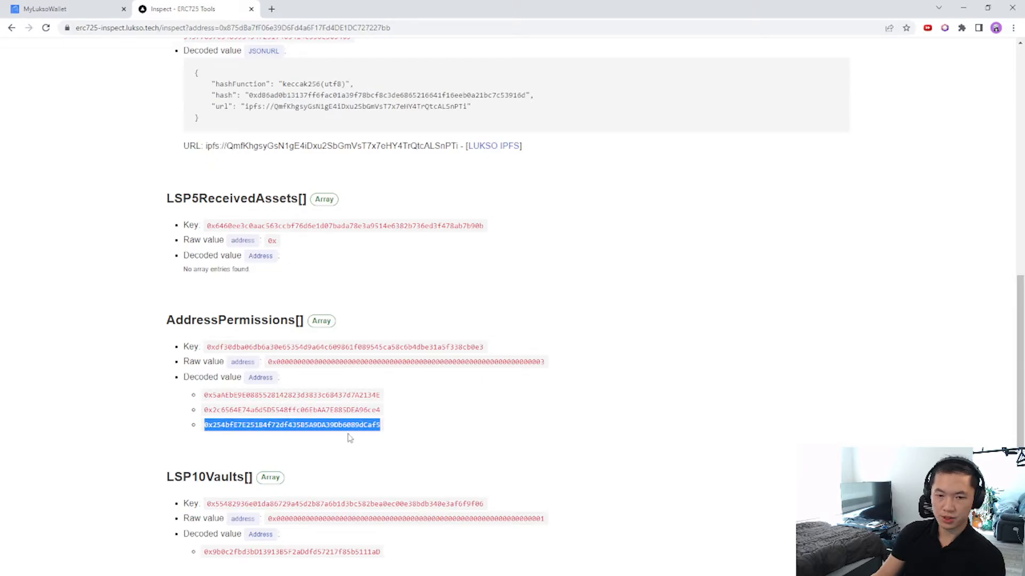
{"action": "left_click", "coordinate": [271, 407]}
{"action": "scroll", "coordinate": [267, 207], "scroll_direction": "up", "scroll_amount": 2}
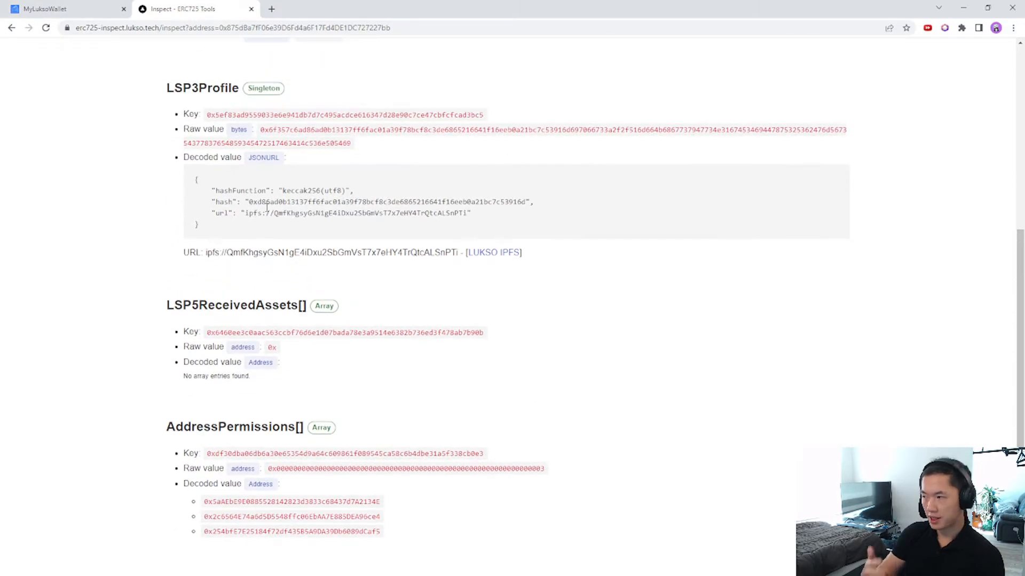
Back in MyLuksoWallet, keep the same permissioned account and reload the page.
{"action": "left_click", "coordinate": [41, 7]}
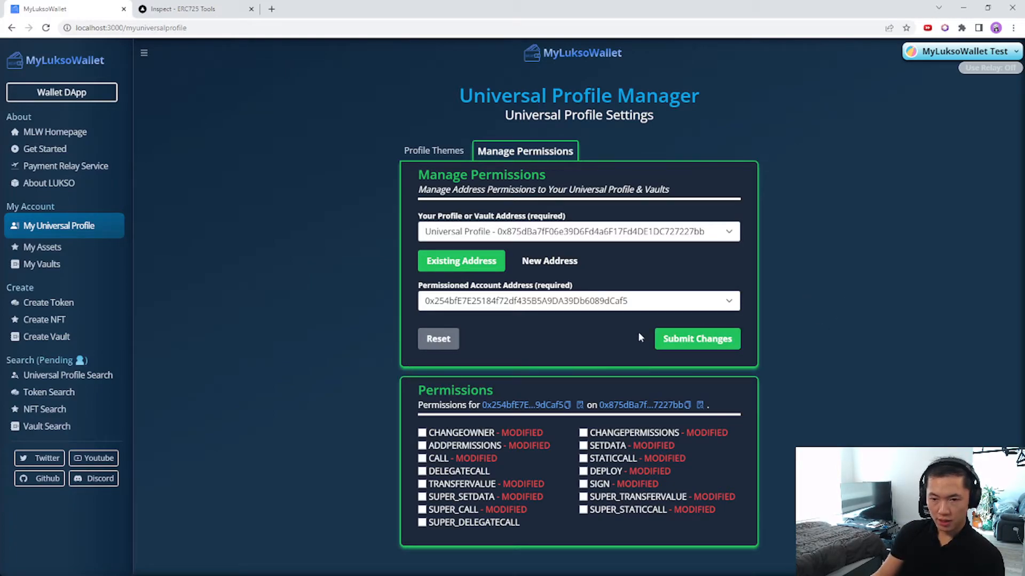
{"action": "left_click", "coordinate": [576, 305]}
{"action": "left_click", "coordinate": [235, 254]}
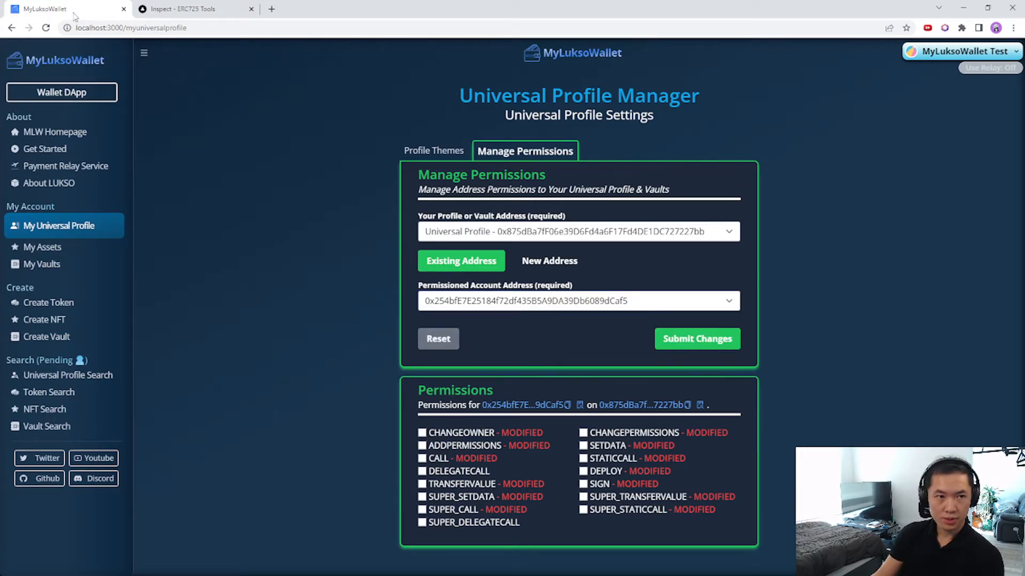
{"action": "left_click", "coordinate": [46, 27]}
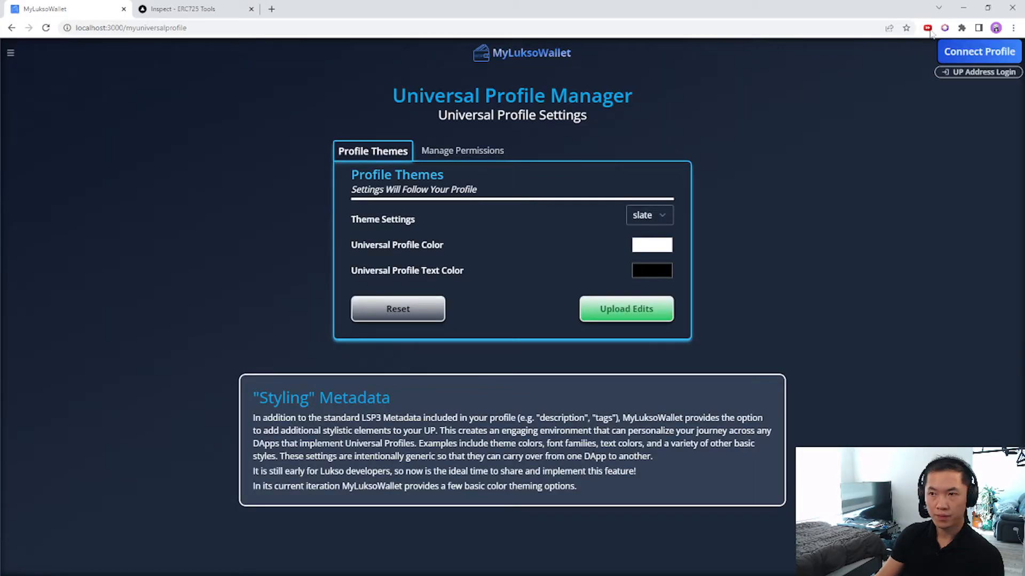
Connect the MyLuksoWallet Universal Profile through the extension and dismiss the connected message.
{"action": "left_click", "coordinate": [972, 55]}
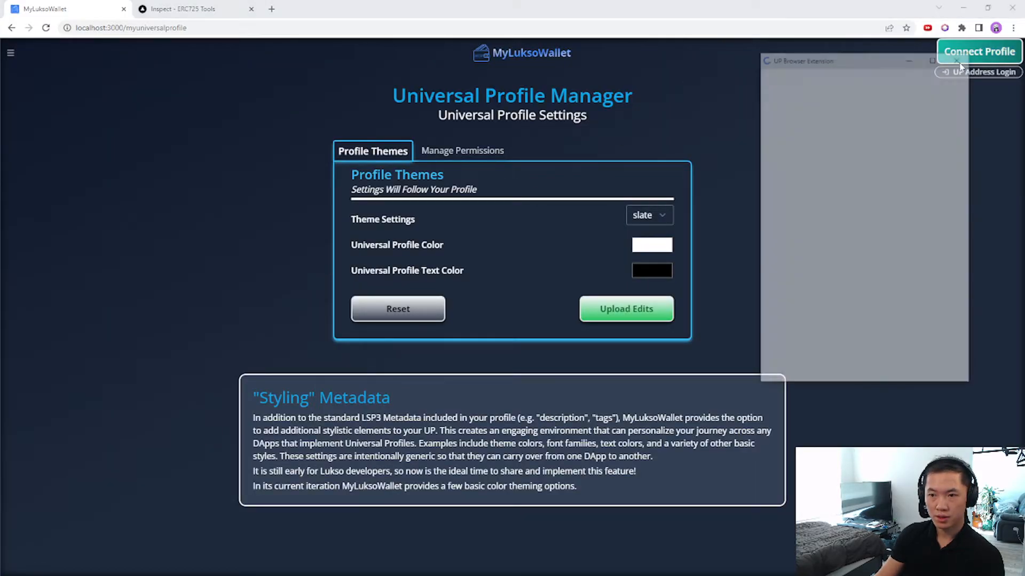
{"action": "scroll", "coordinate": [926, 301], "scroll_direction": "down", "scroll_amount": 4}
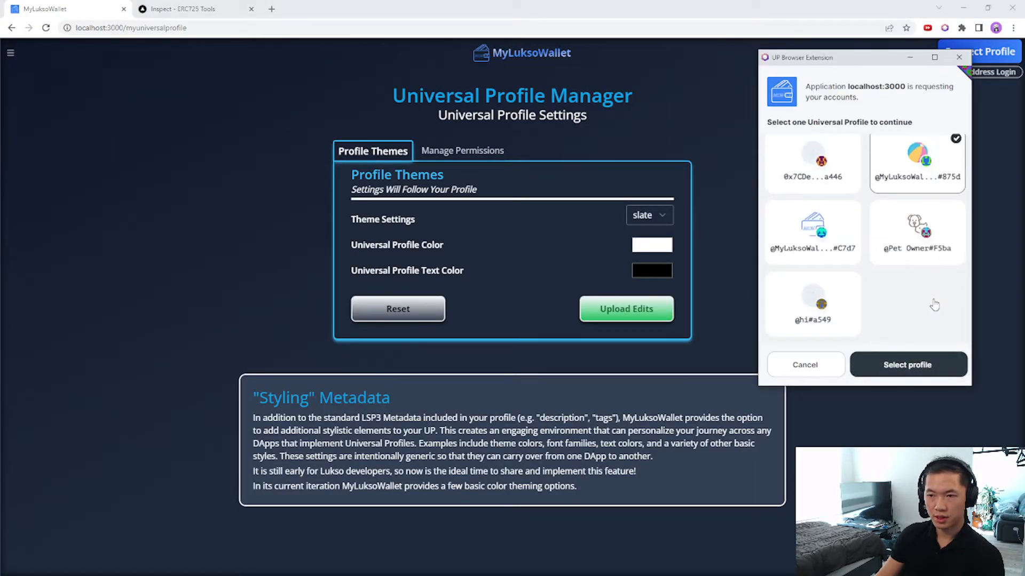
{"action": "left_click", "coordinate": [907, 365]}
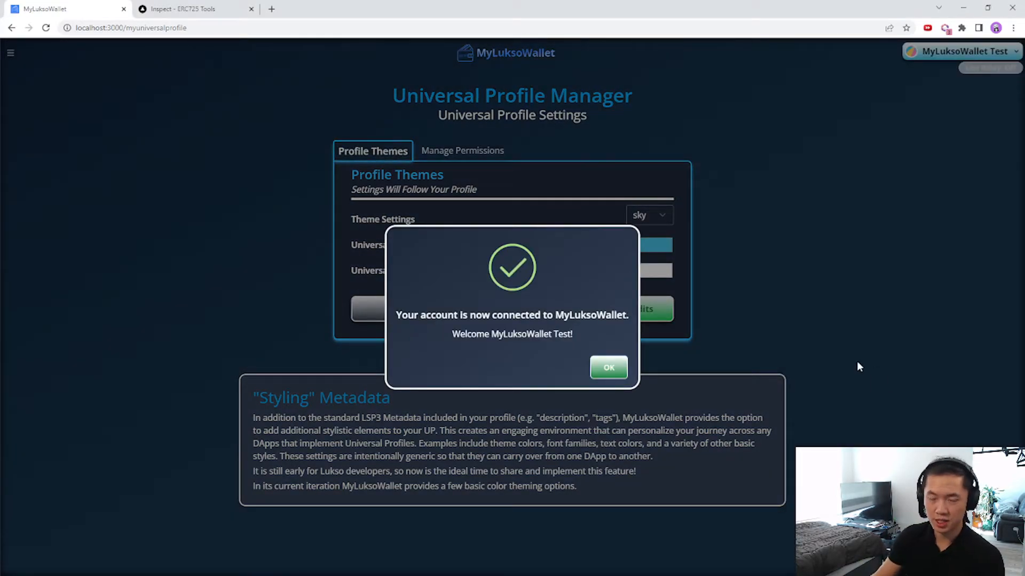
{"action": "left_click", "coordinate": [608, 367]}
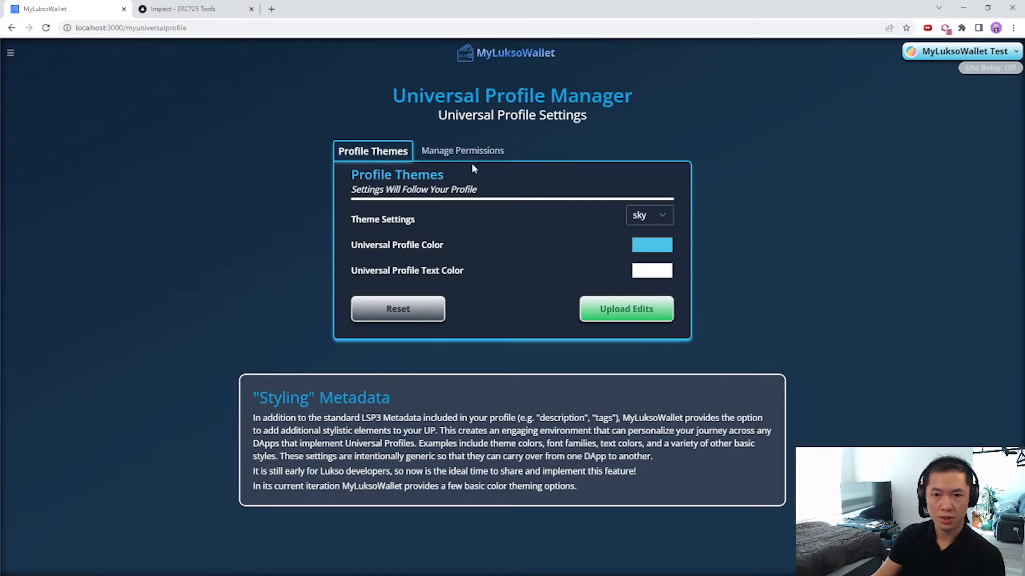
{"action": "left_click", "coordinate": [462, 150]}
Select the Universal Profile and the 0x254b… account, verify it has no permissions, then choose New Address.
{"action": "left_click", "coordinate": [473, 233]}
{"action": "left_click", "coordinate": [452, 261]}
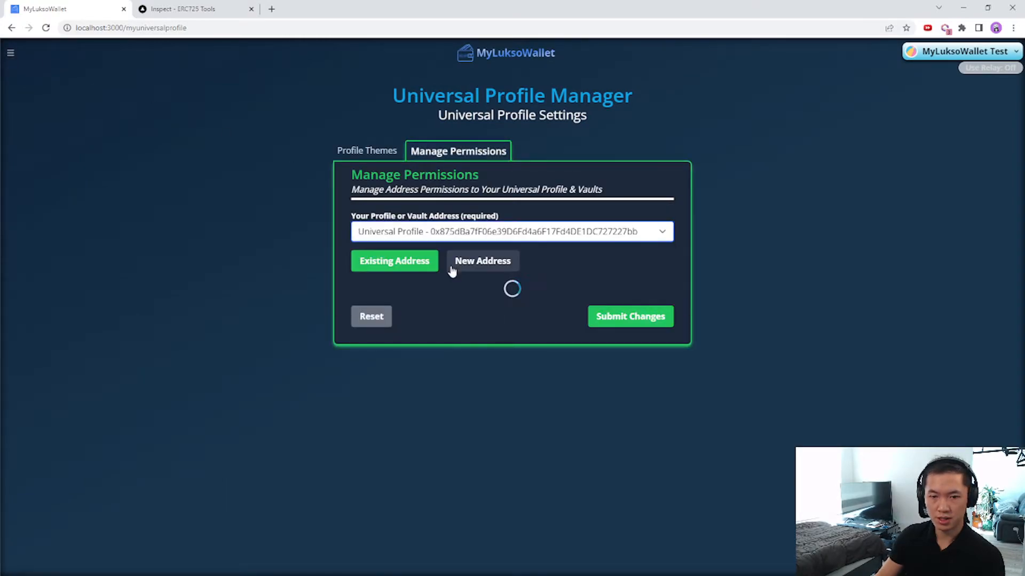
{"action": "left_click", "coordinate": [429, 302]}
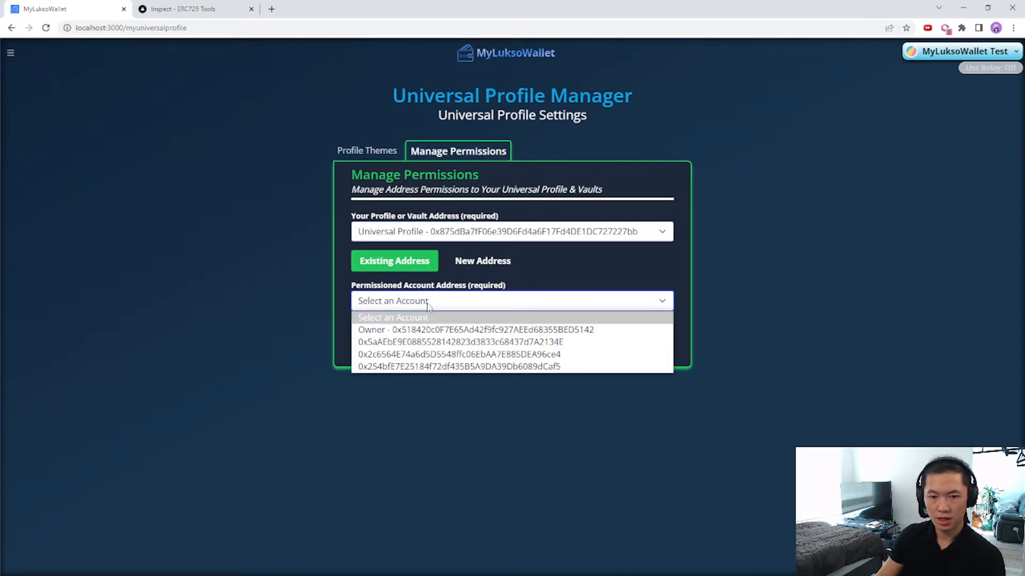
{"action": "left_click", "coordinate": [474, 365]}
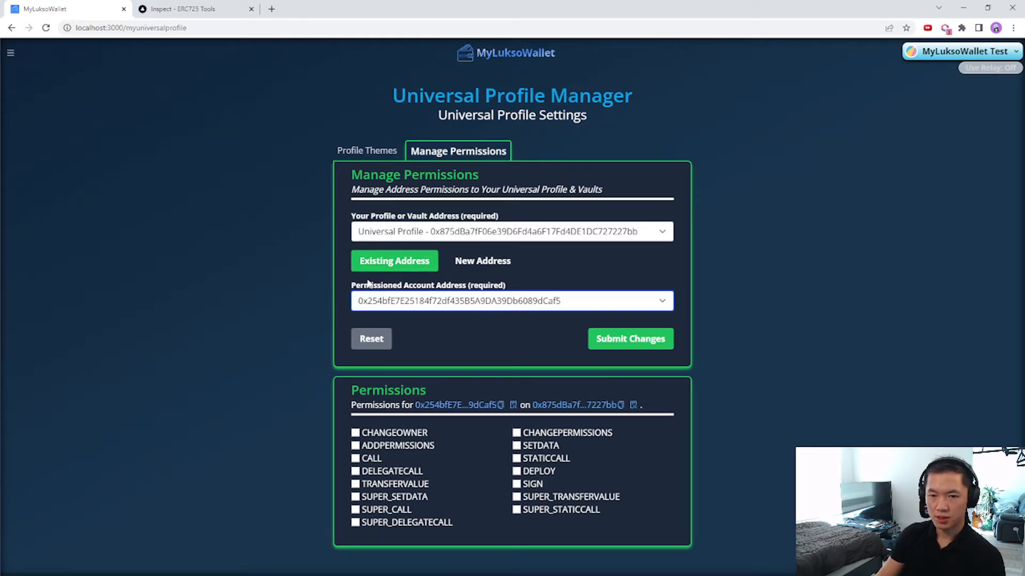
{"action": "left_click", "coordinate": [501, 264]}
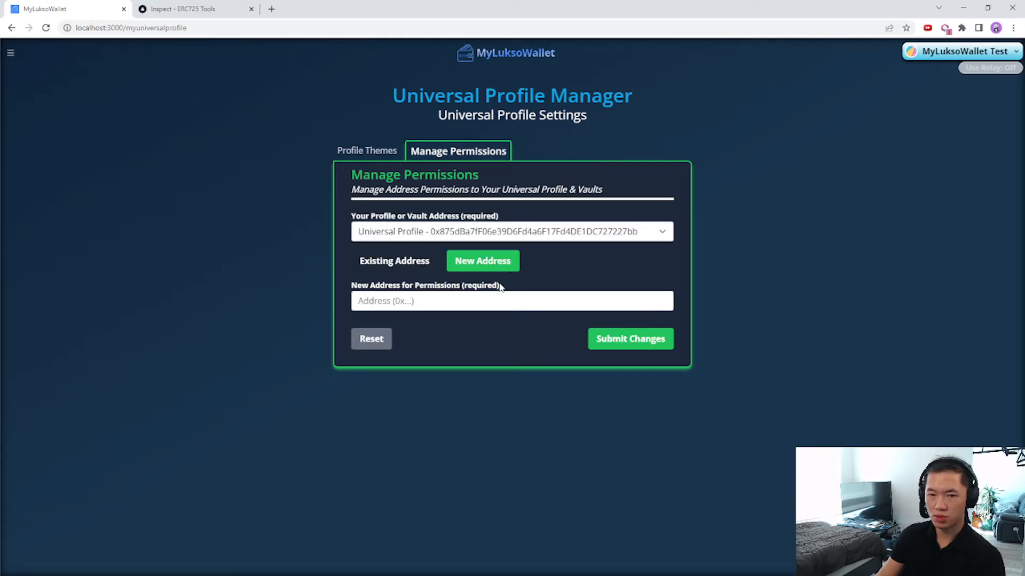
Copy the Universal Receiver Delegate's address from the extension, paste it as the new address, and submit.
{"action": "left_click", "coordinate": [558, 302]}
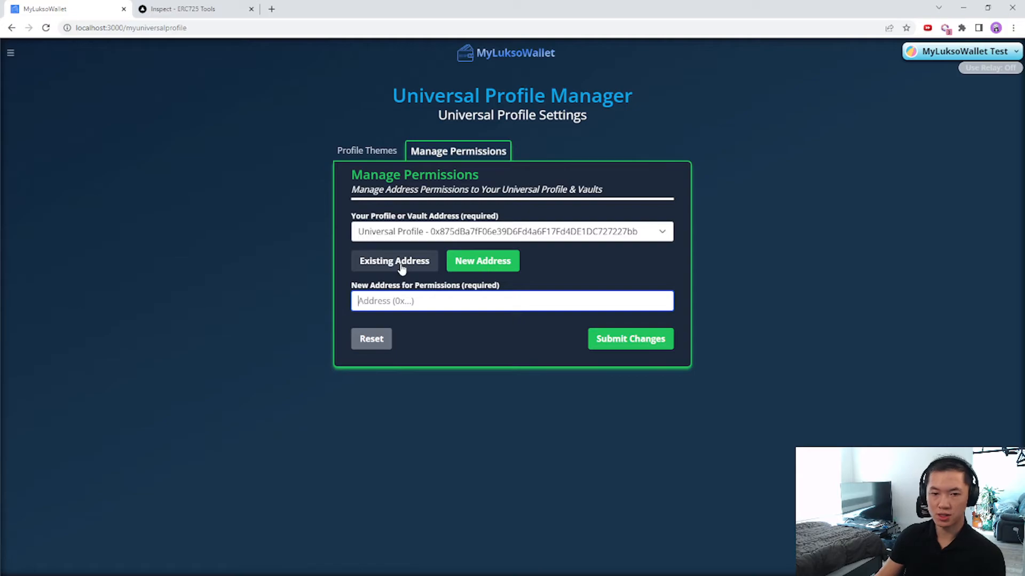
{"action": "left_click", "coordinate": [944, 29]}
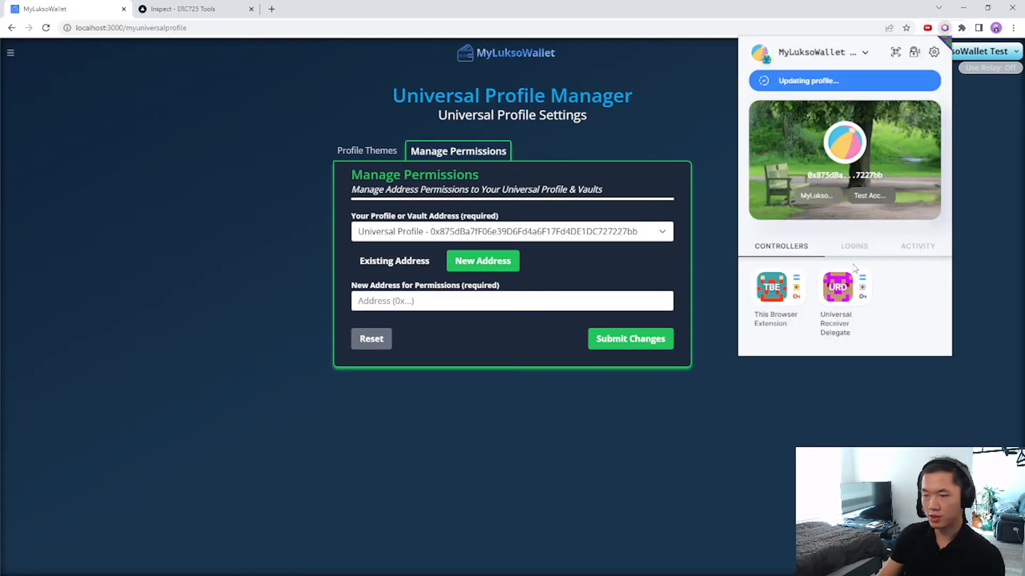
{"action": "left_click", "coordinate": [826, 288]}
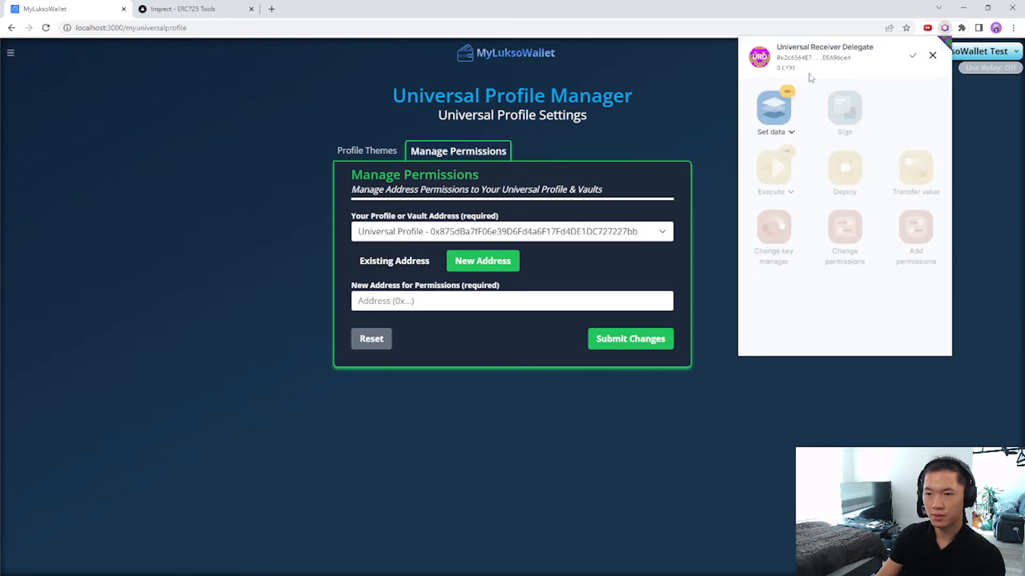
{"action": "left_click", "coordinate": [823, 58]}
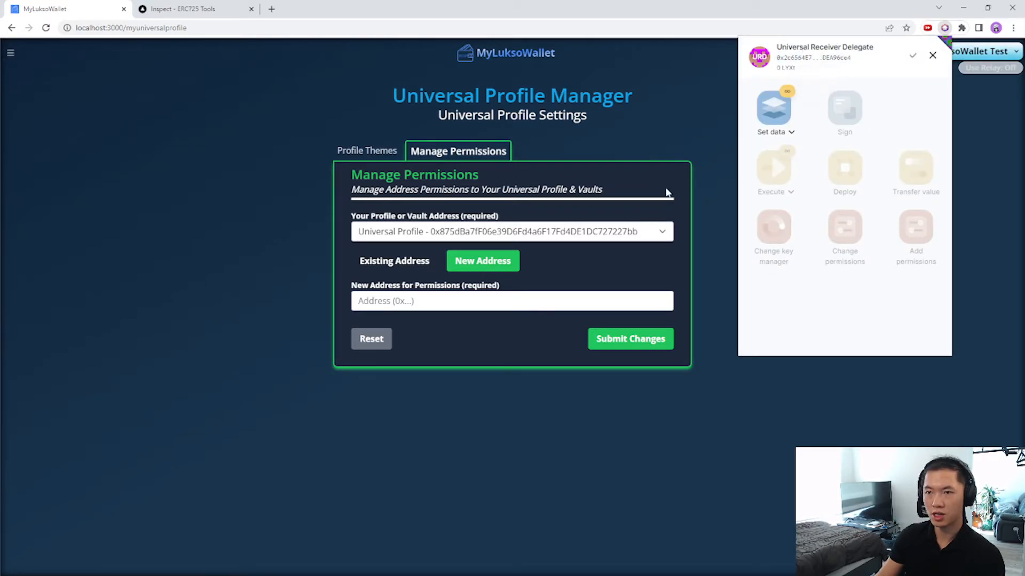
{"action": "left_click", "coordinate": [468, 301]}
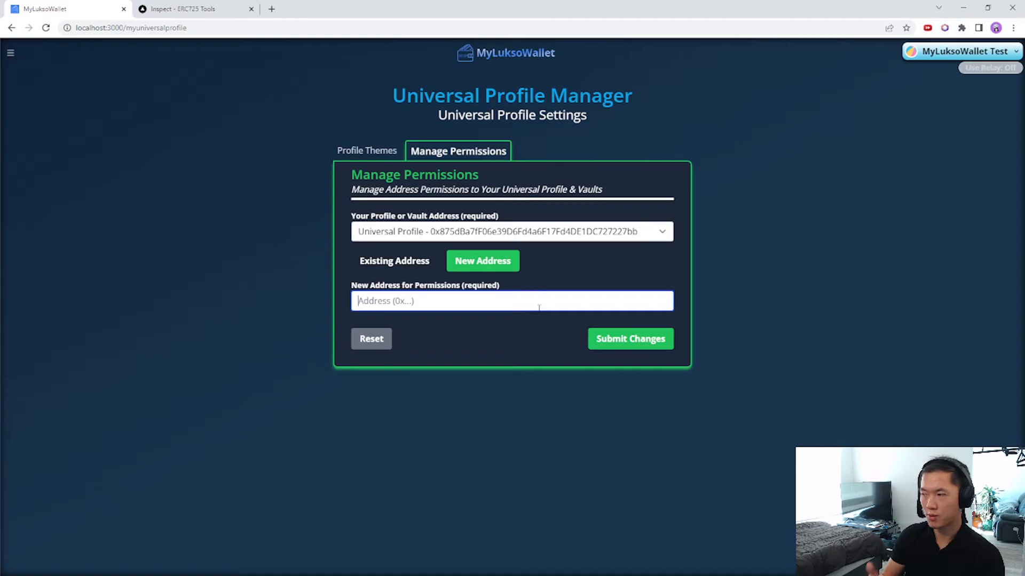
{"action": "key", "text": "ctrl+v"}
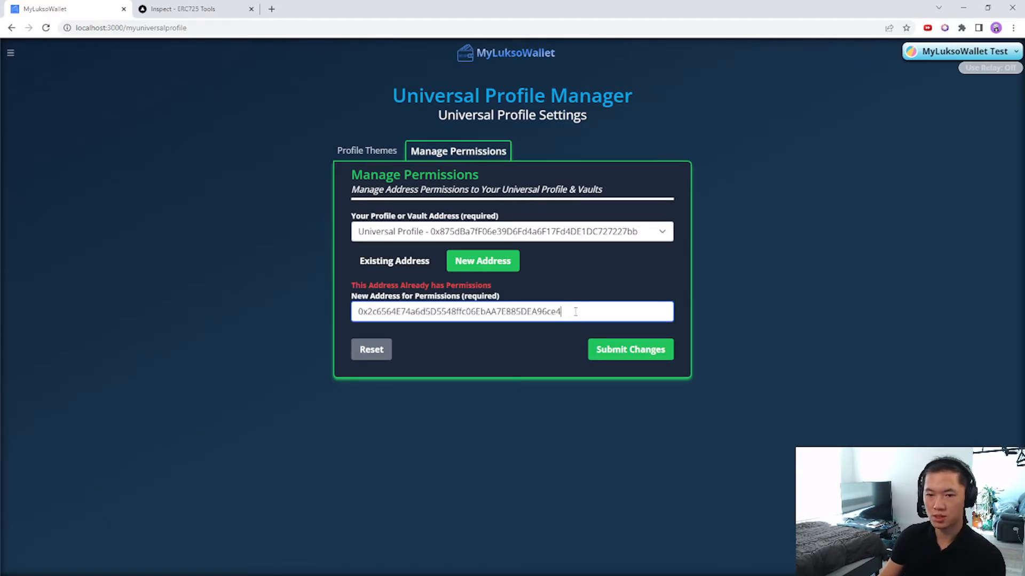
{"action": "left_click_drag", "start_coordinate": [575, 312], "coordinate": [304, 323]}
{"action": "left_click", "coordinate": [628, 349]}
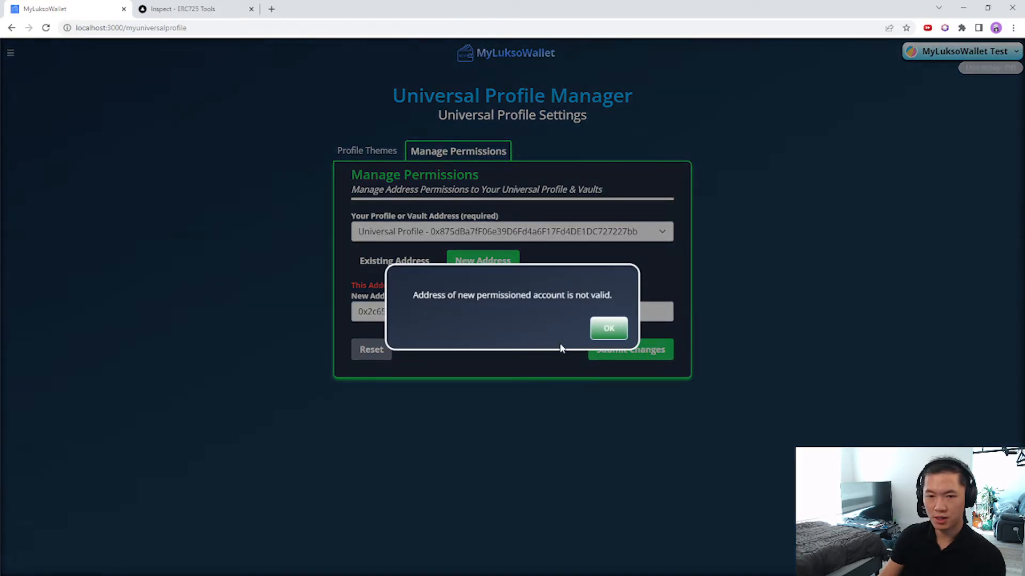
Dismiss the not-valid warnings, resubmit a trimmed address, then clear the address field.
{"action": "left_click", "coordinate": [601, 331]}
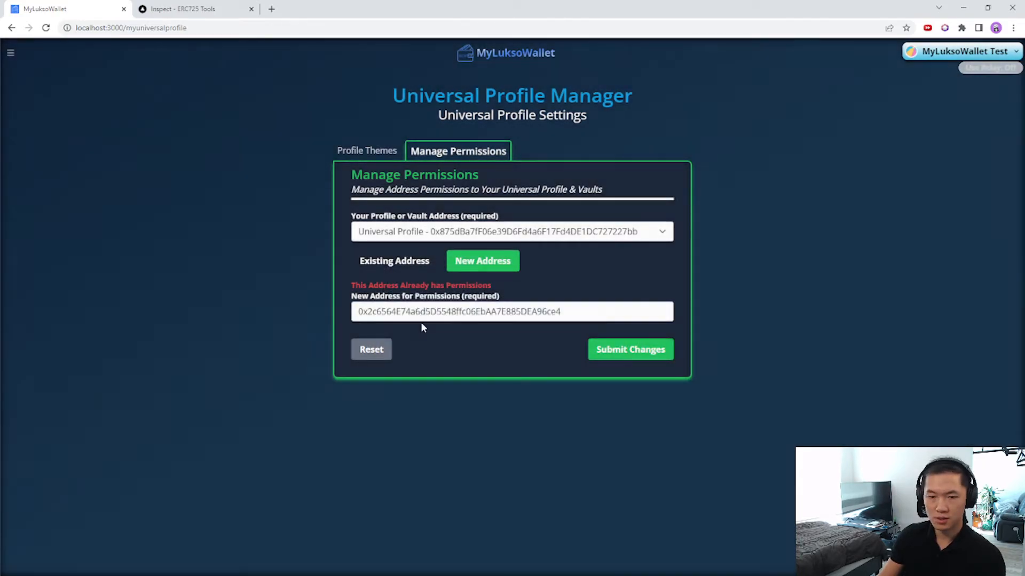
{"action": "left_click", "coordinate": [571, 313]}
{"action": "key", "text": "BackSpace"}
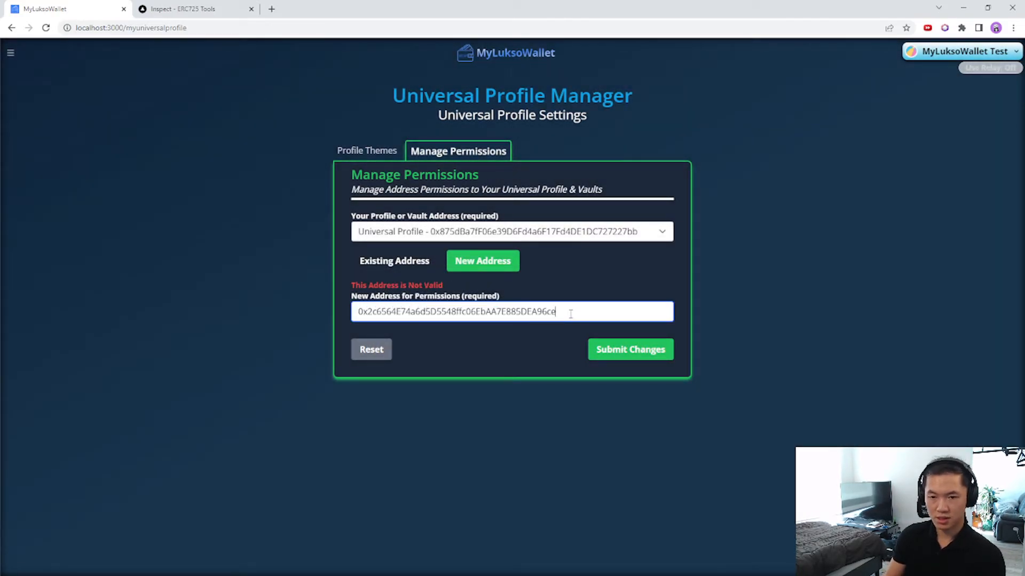
{"action": "left_click", "coordinate": [607, 350]}
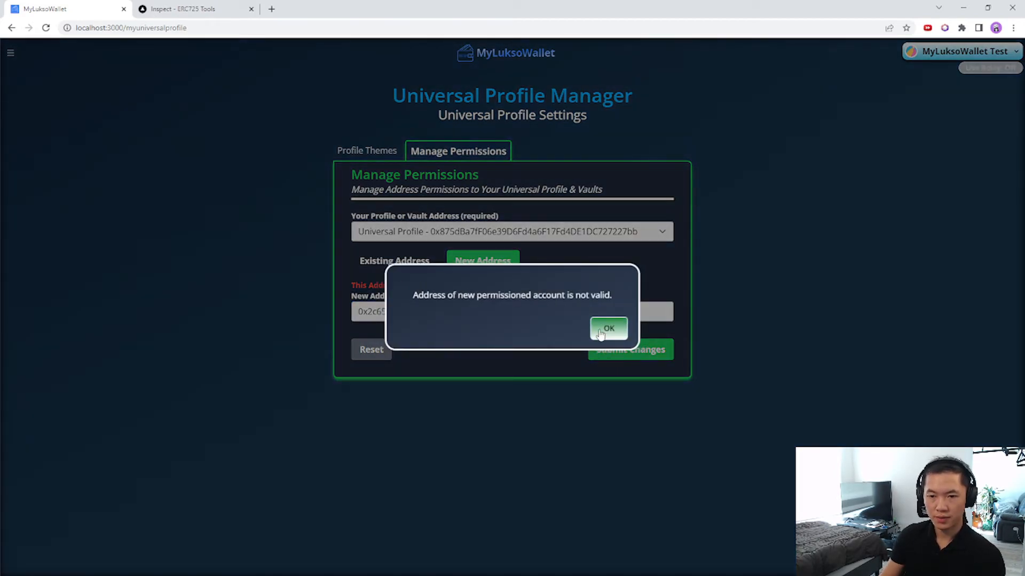
{"action": "left_click", "coordinate": [599, 332]}
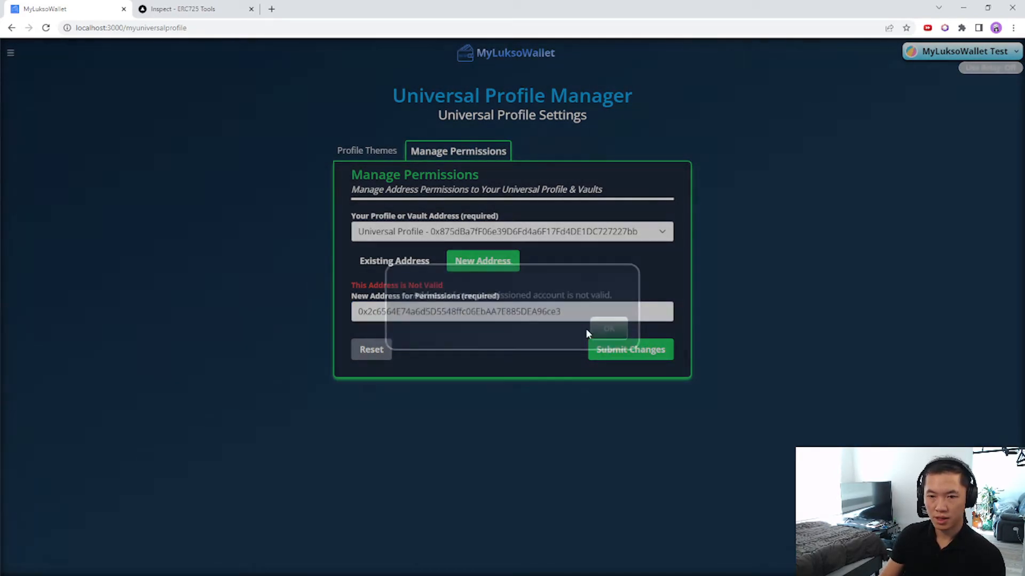
{"action": "left_click", "coordinate": [583, 315]}
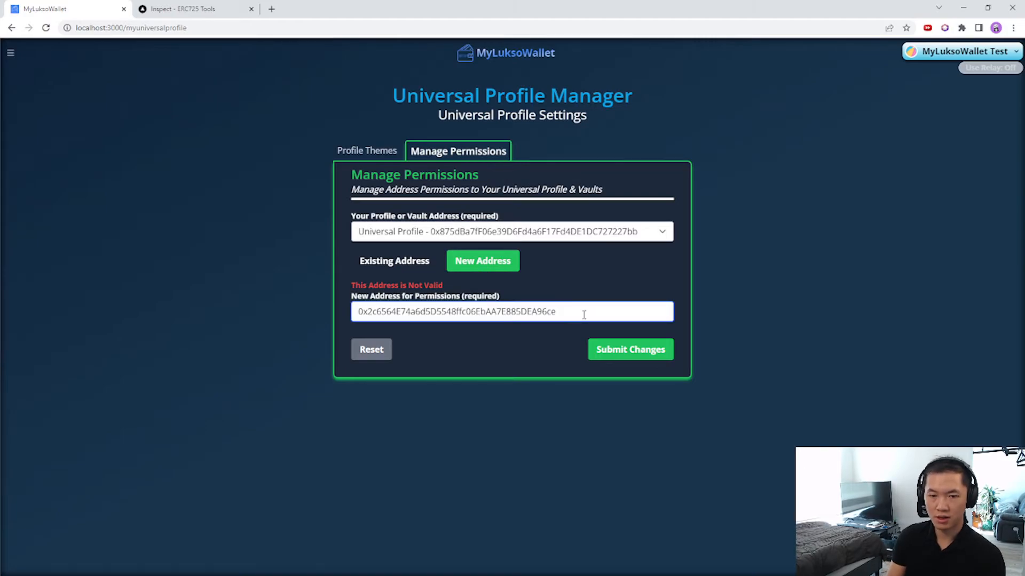
{"action": "key", "text": "BackSpace"}
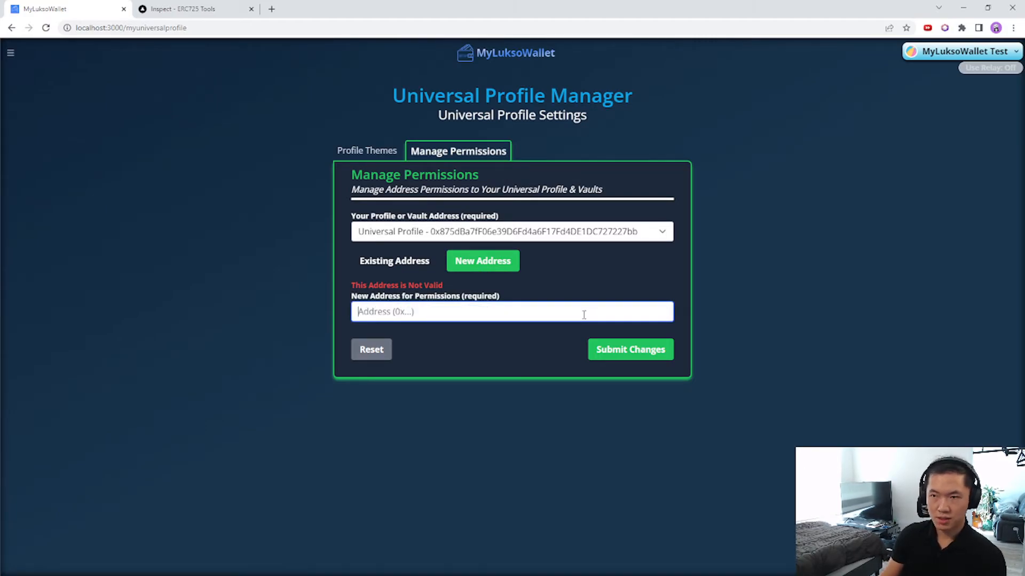
{"action": "left_click", "coordinate": [944, 28]}
Switch the extension to the MyLuksoWallet profile, copy its address, and paste it into New Address.
{"action": "left_click", "coordinate": [932, 56]}
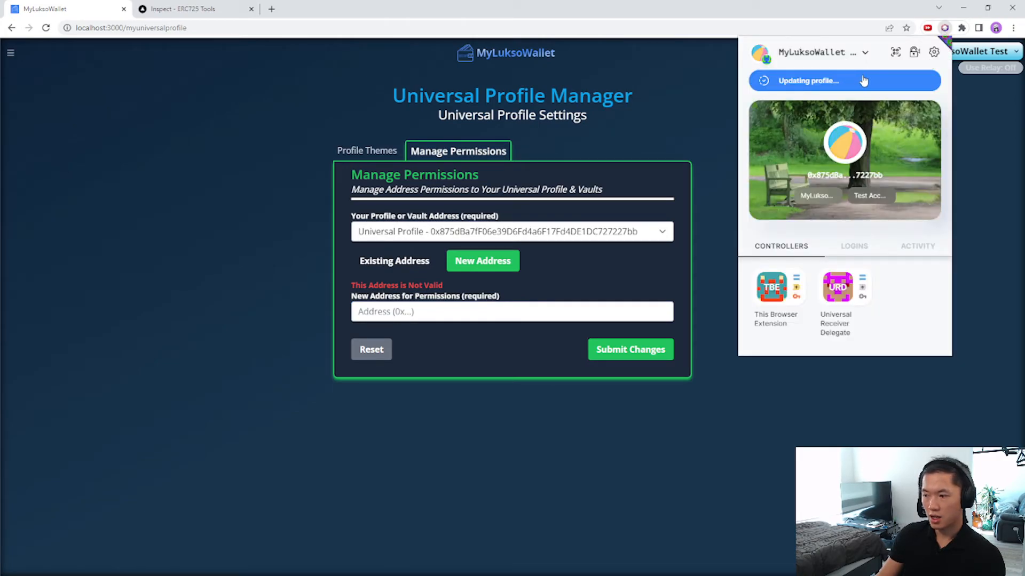
{"action": "left_click", "coordinate": [827, 58]}
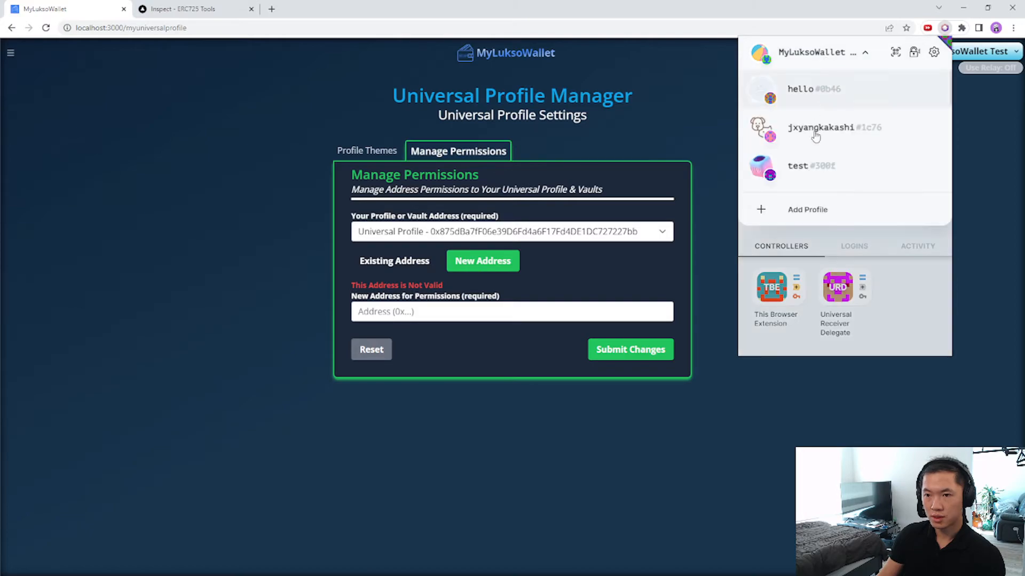
{"action": "scroll", "coordinate": [833, 150], "scroll_direction": "down", "scroll_amount": 5}
{"action": "scroll", "coordinate": [835, 150], "scroll_direction": "up", "scroll_amount": 3}
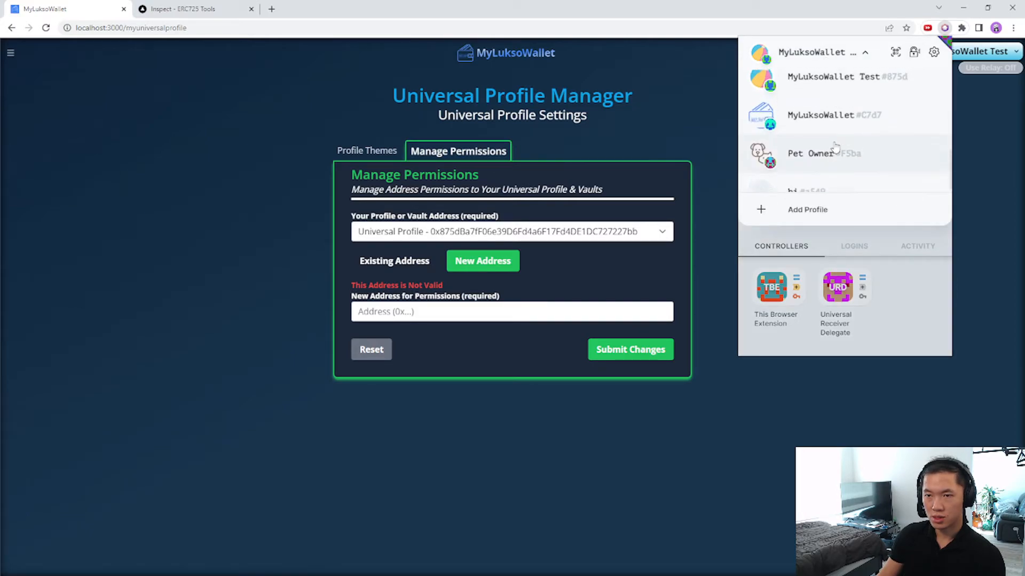
{"action": "left_click", "coordinate": [834, 150]}
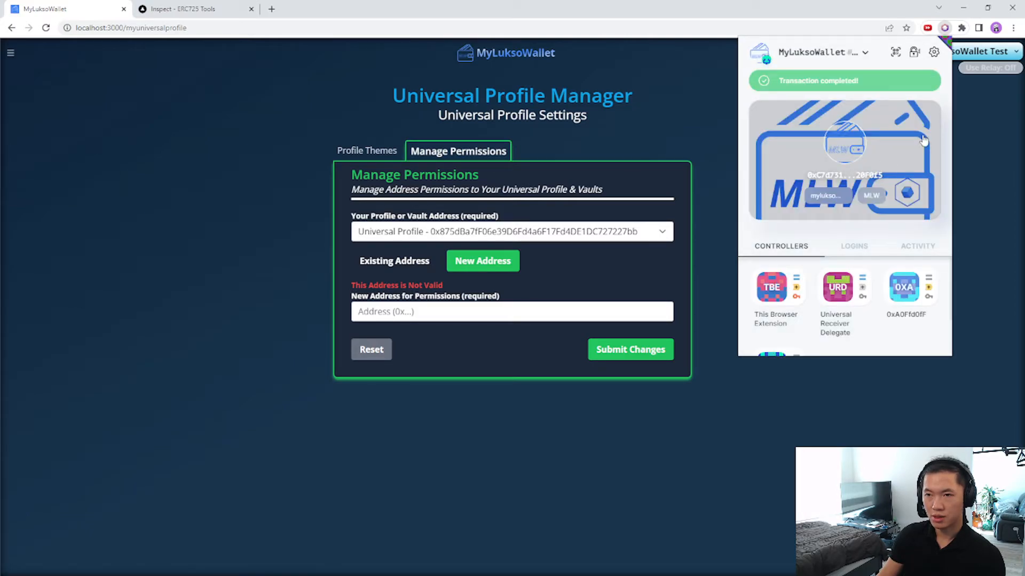
{"action": "left_click", "coordinate": [867, 172]}
{"action": "left_click", "coordinate": [844, 135]}
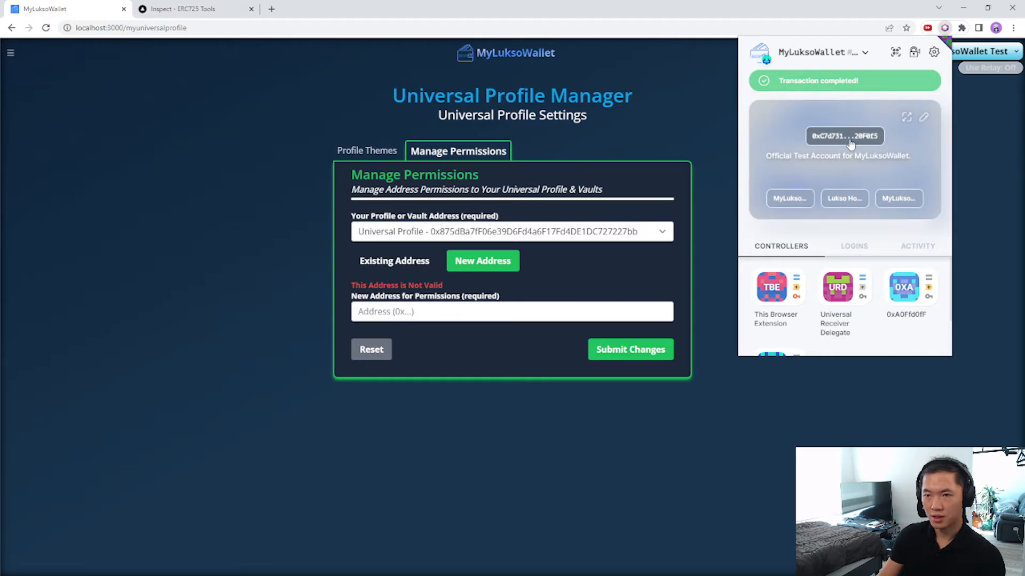
{"action": "left_click", "coordinate": [534, 314]}
{"action": "key", "text": "ctrl+v"}
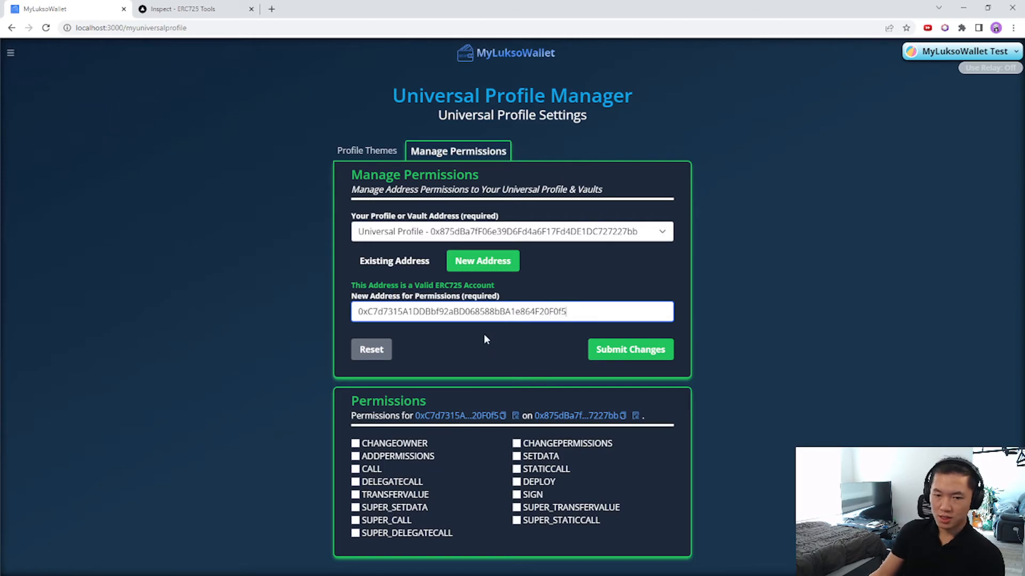
Tick TRANSFERVALUE, CALL and SETDATA for the new address and send the changes to the blockchain.
{"action": "left_click", "coordinate": [355, 494]}
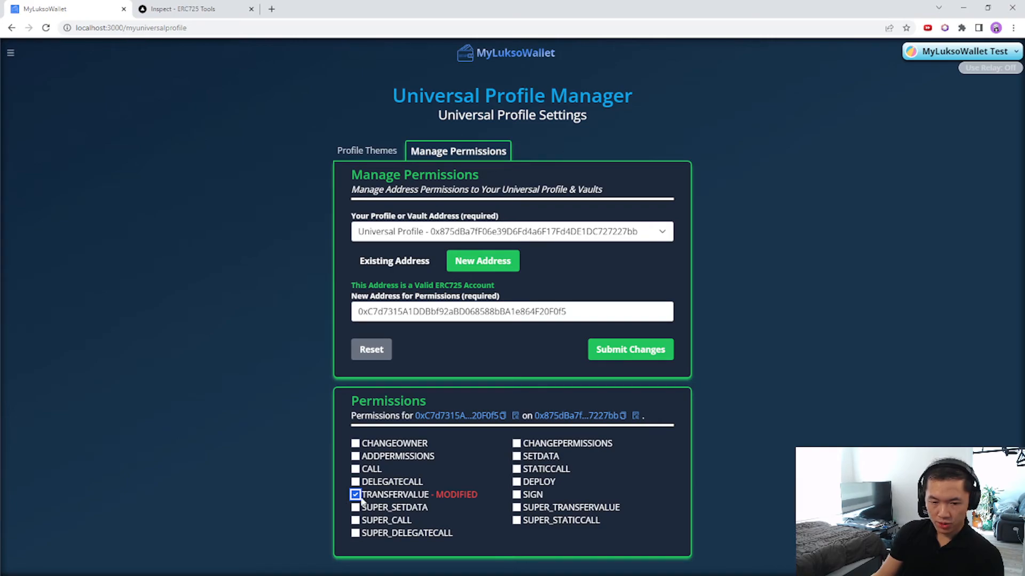
{"action": "left_click", "coordinate": [355, 470]}
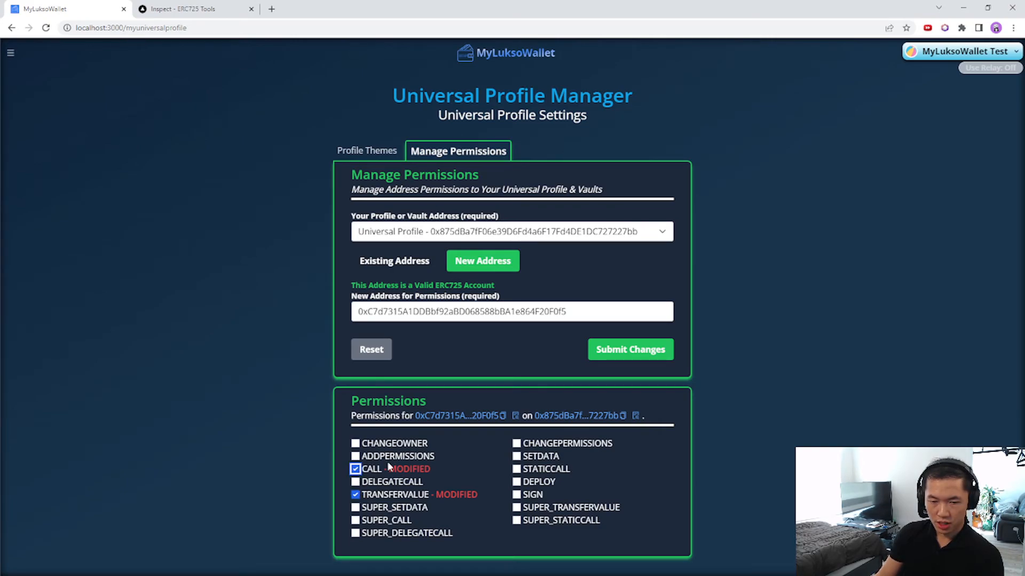
{"action": "left_click", "coordinate": [516, 458]}
{"action": "left_click", "coordinate": [629, 347]}
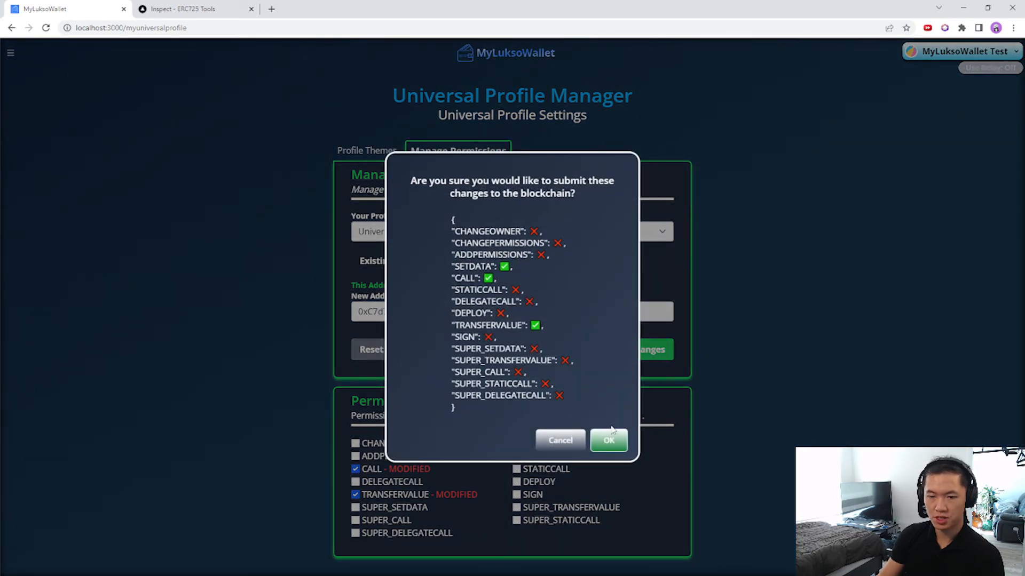
{"action": "left_click", "coordinate": [608, 440]}
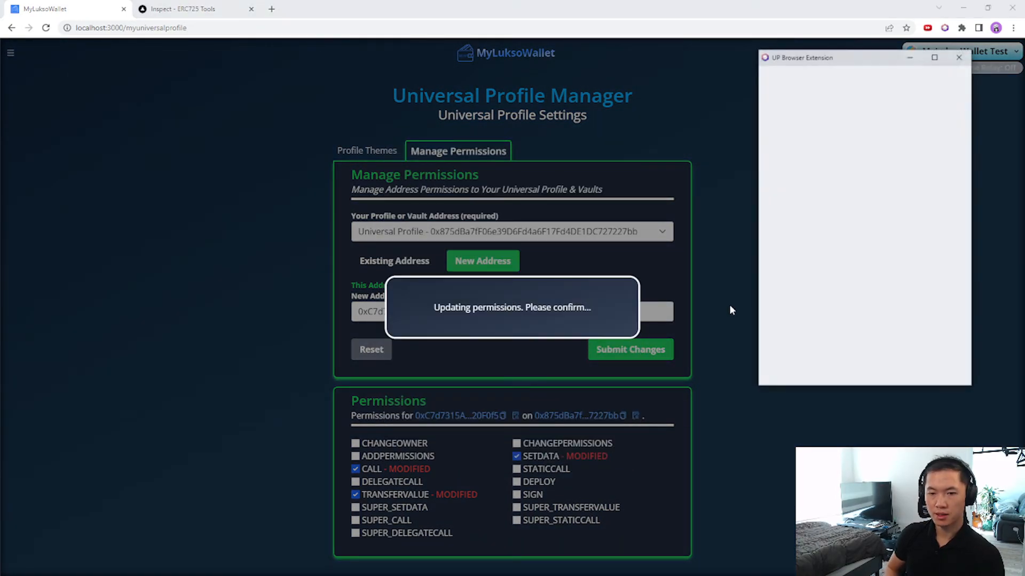
Approve the permissions transaction in the UP extension and close the success message.
{"action": "scroll", "coordinate": [907, 361], "scroll_direction": "down", "scroll_amount": 5}
{"action": "scroll", "coordinate": [907, 360], "scroll_direction": "down", "scroll_amount": 10}
{"action": "left_click", "coordinate": [941, 370]}
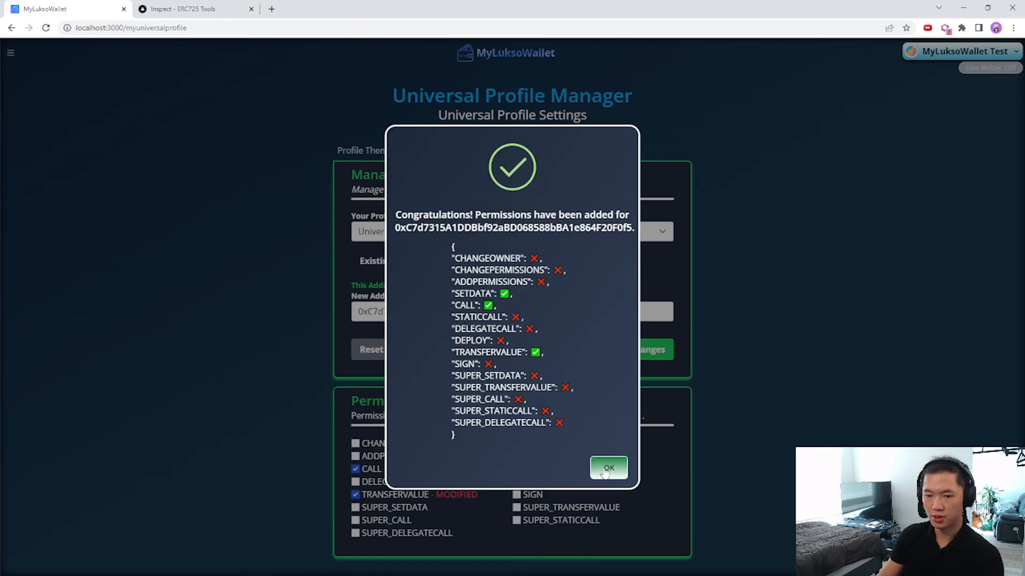
{"action": "left_click", "coordinate": [603, 470]}
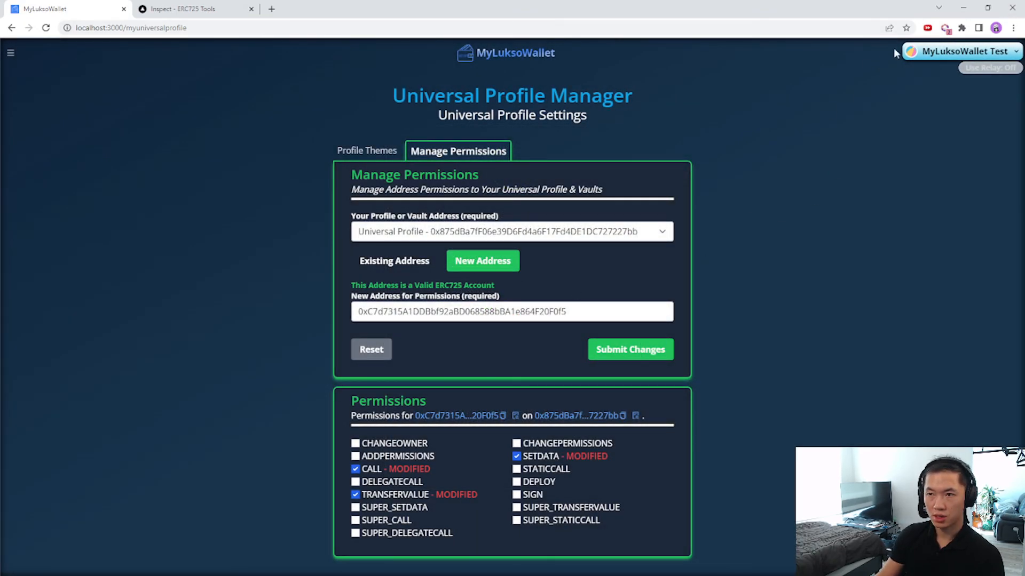
{"action": "left_click", "coordinate": [945, 28]}
Review the newly added third controller's permissions, then return to the profile's Controllers list.
{"action": "left_click", "coordinate": [915, 300]}
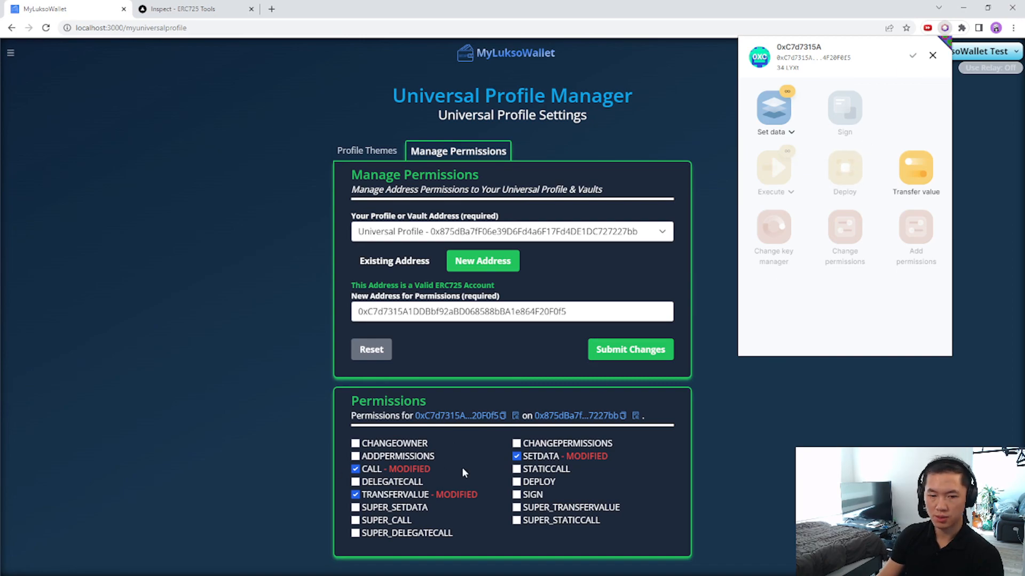
{"action": "left_click", "coordinate": [932, 55]}
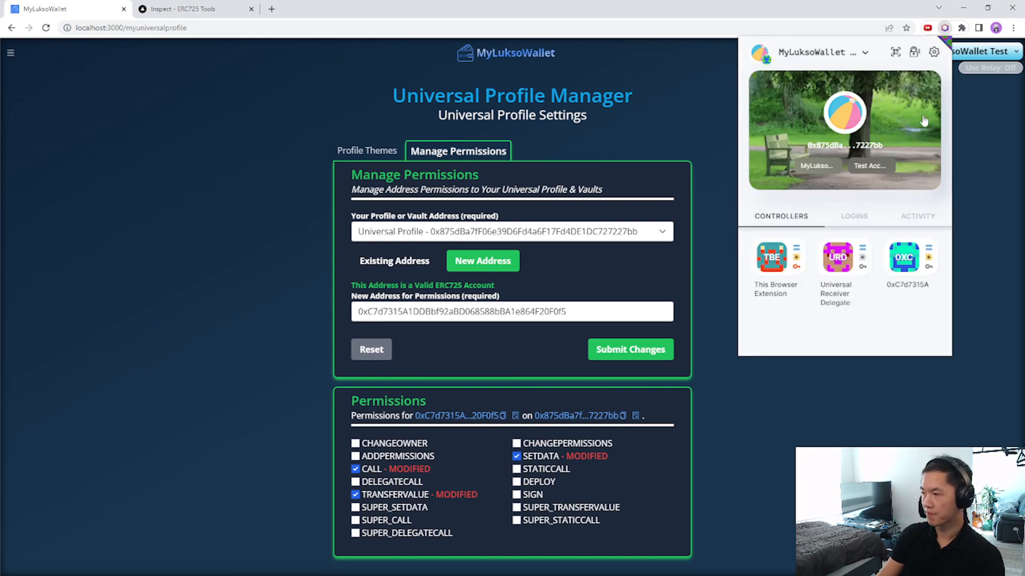